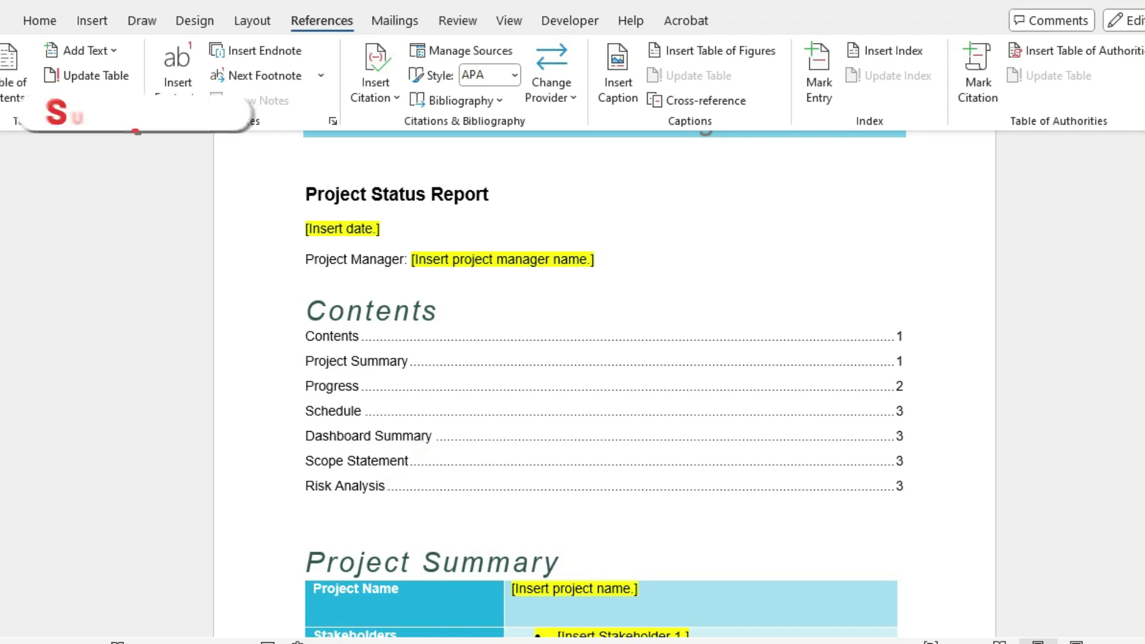
pyautogui.click(307, 510)
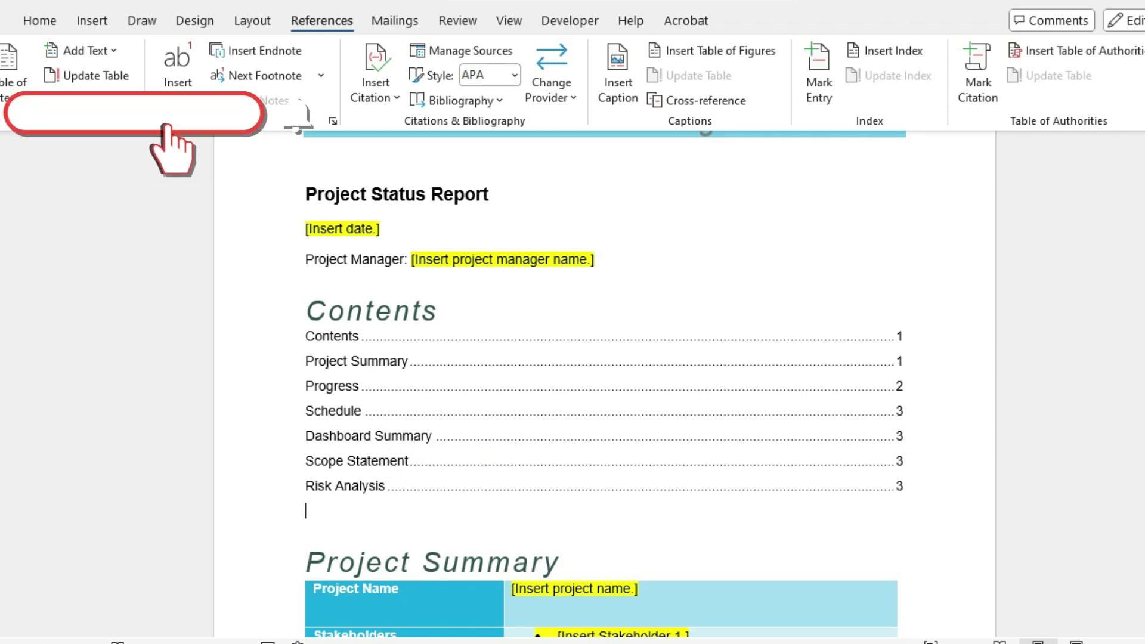
pyautogui.moveTo(306, 518); pyautogui.dragTo(306, 336)
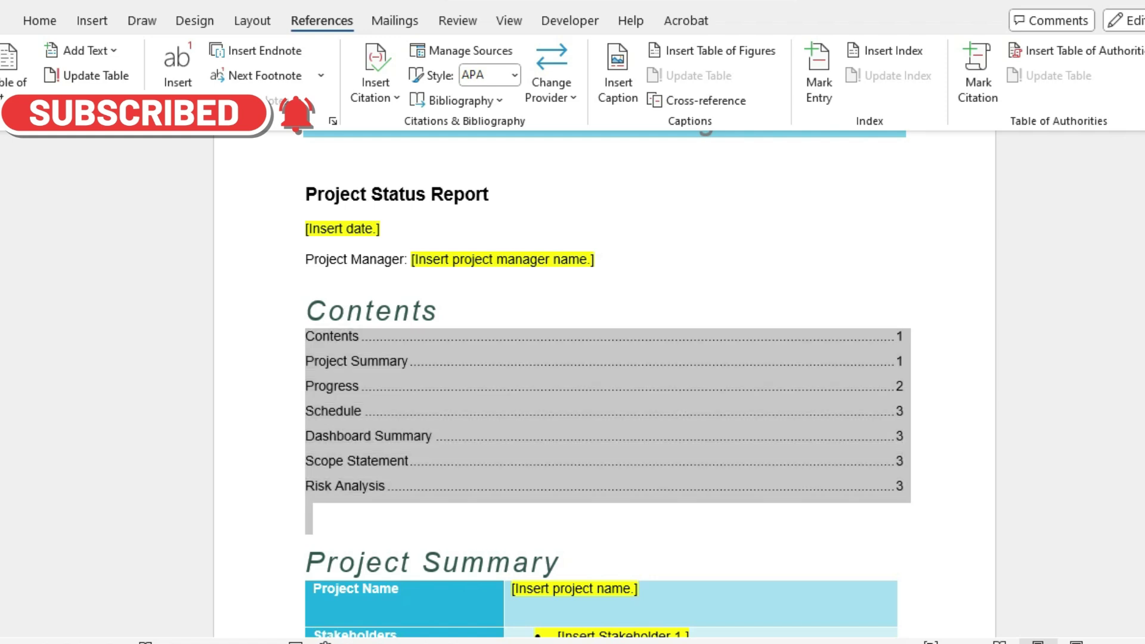
pyautogui.click(306, 511)
pyautogui.moveTo(307, 513); pyautogui.dragTo(306, 336)
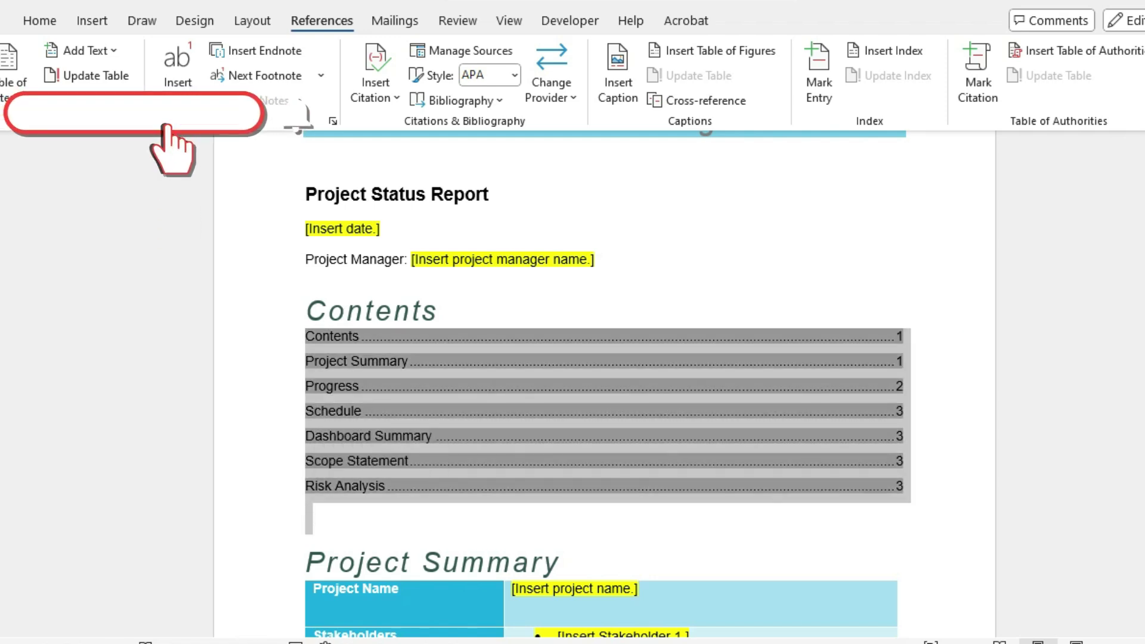
pyautogui.click(307, 512)
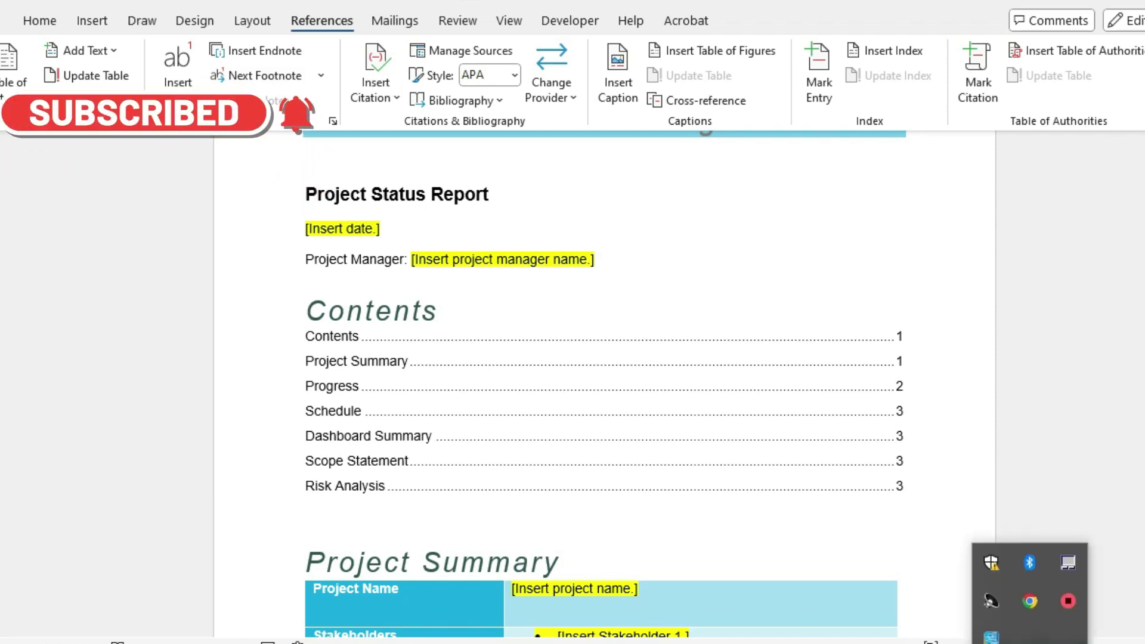
pyautogui.press('alt')
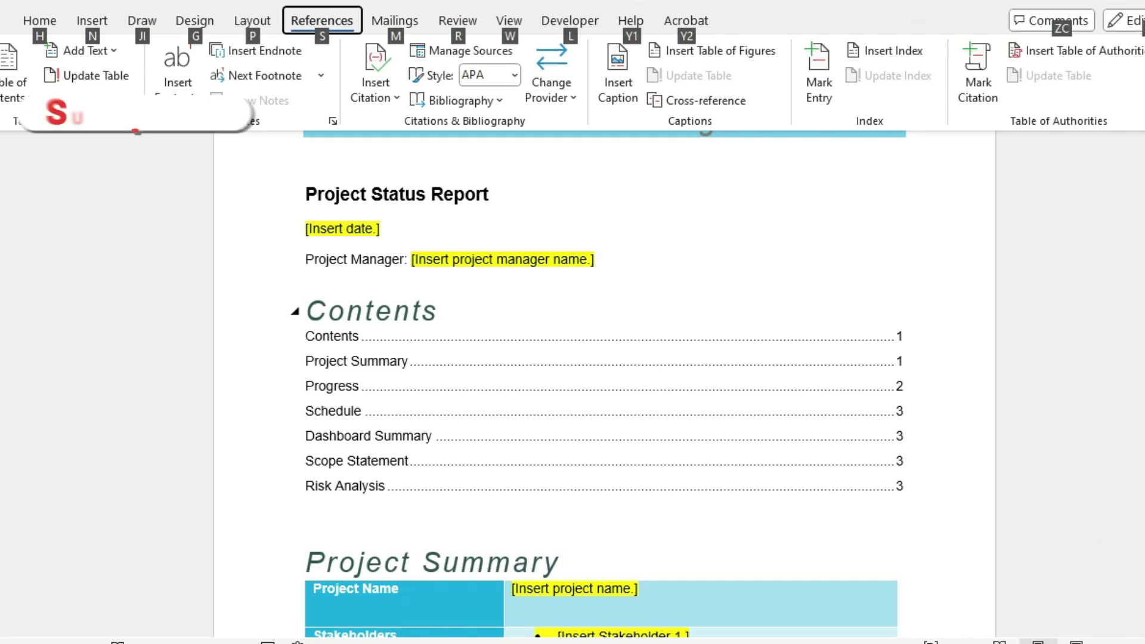
pyautogui.press('Escape')
# Step: Delete the Contents heading above the table of contents and update the entire table
pyautogui.moveTo(308, 311); pyautogui.dragTo(457, 311)
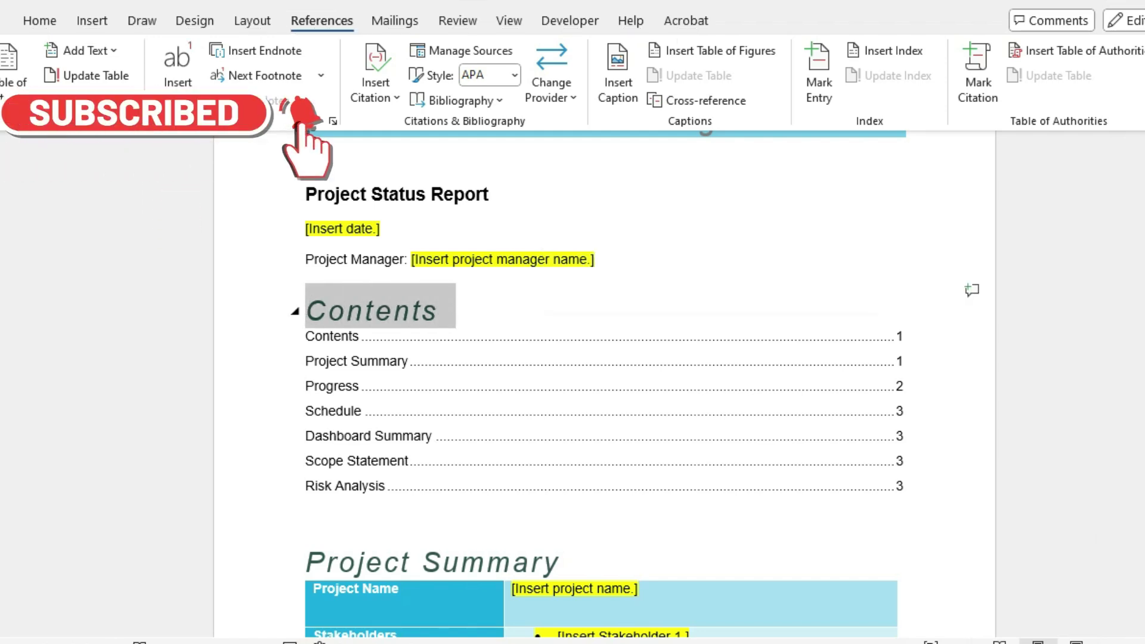
pyautogui.press('Delete')
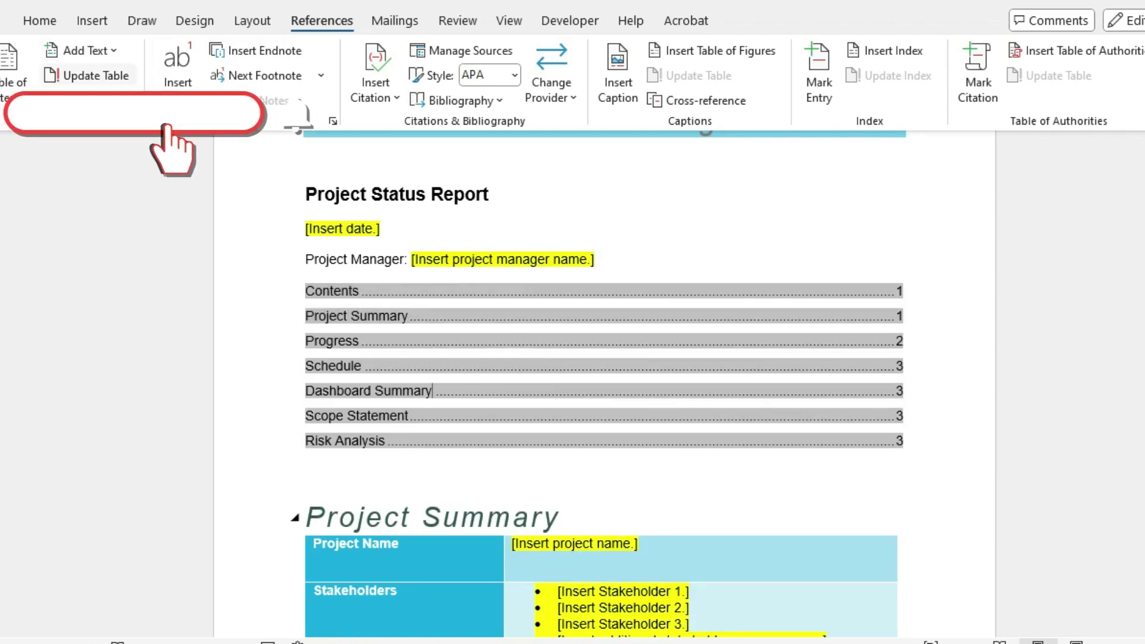
pyautogui.click(90, 75)
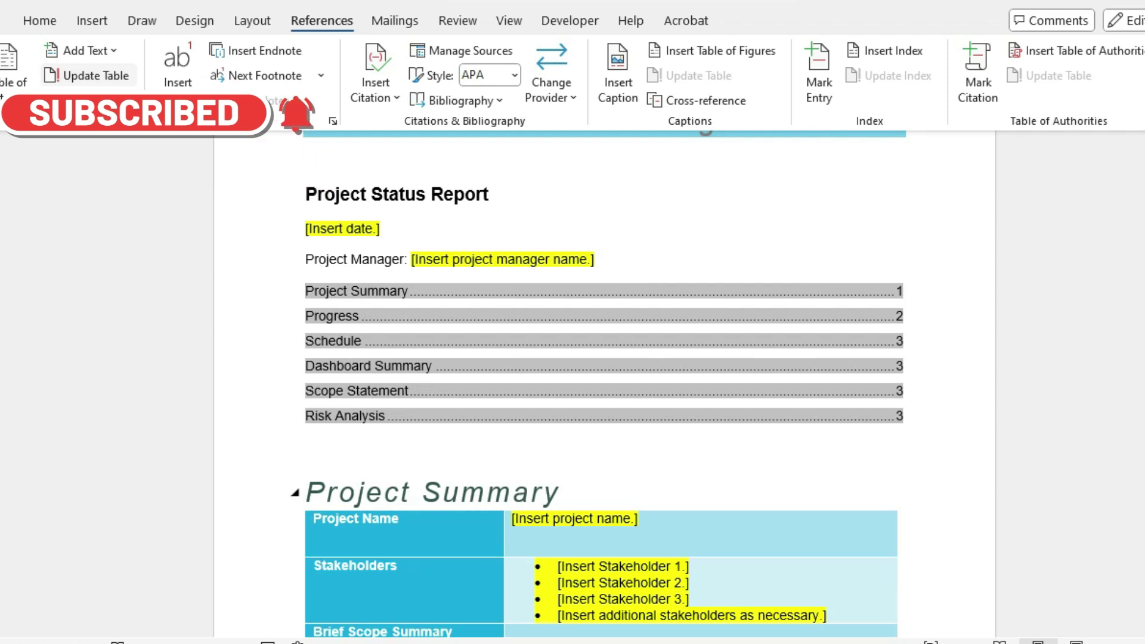
pyautogui.click(89, 75)
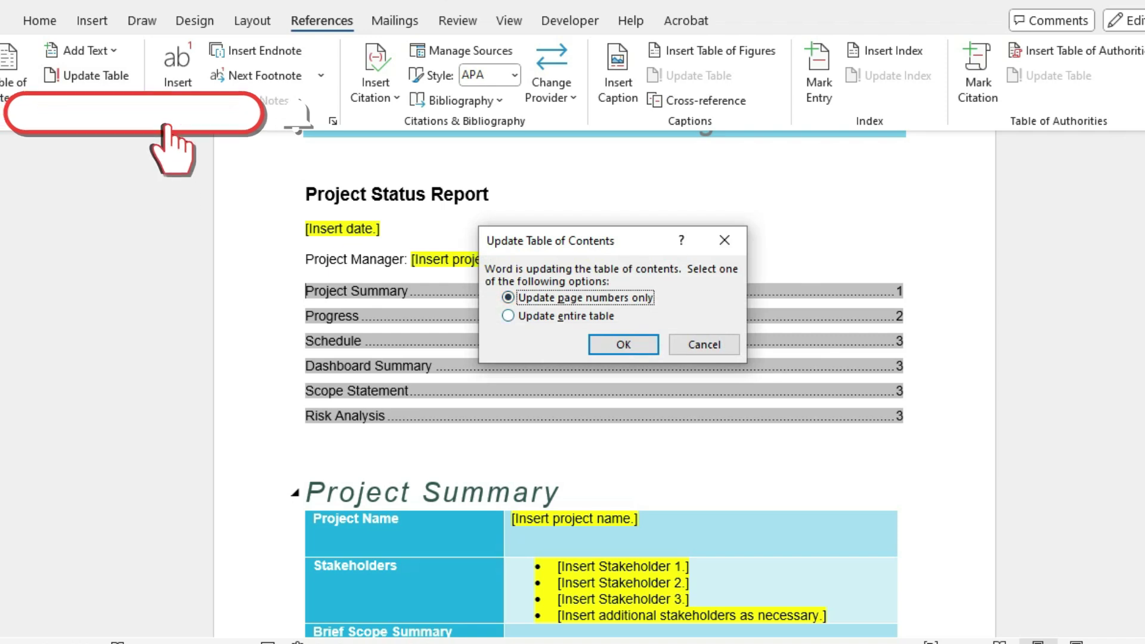
pyautogui.click(508, 316)
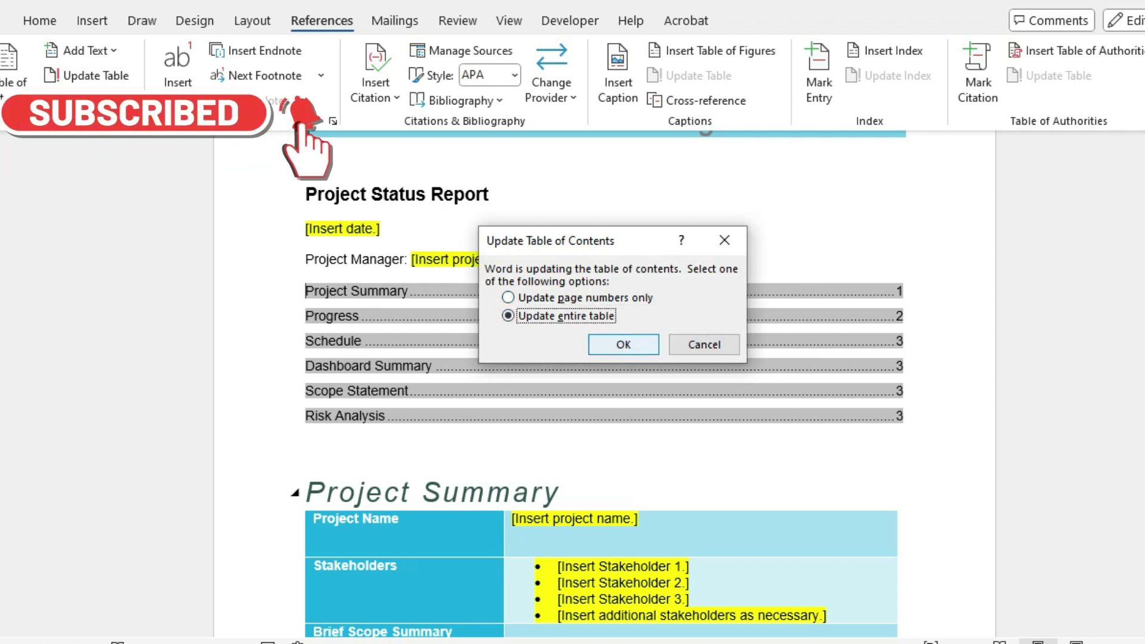
pyautogui.press('Return')
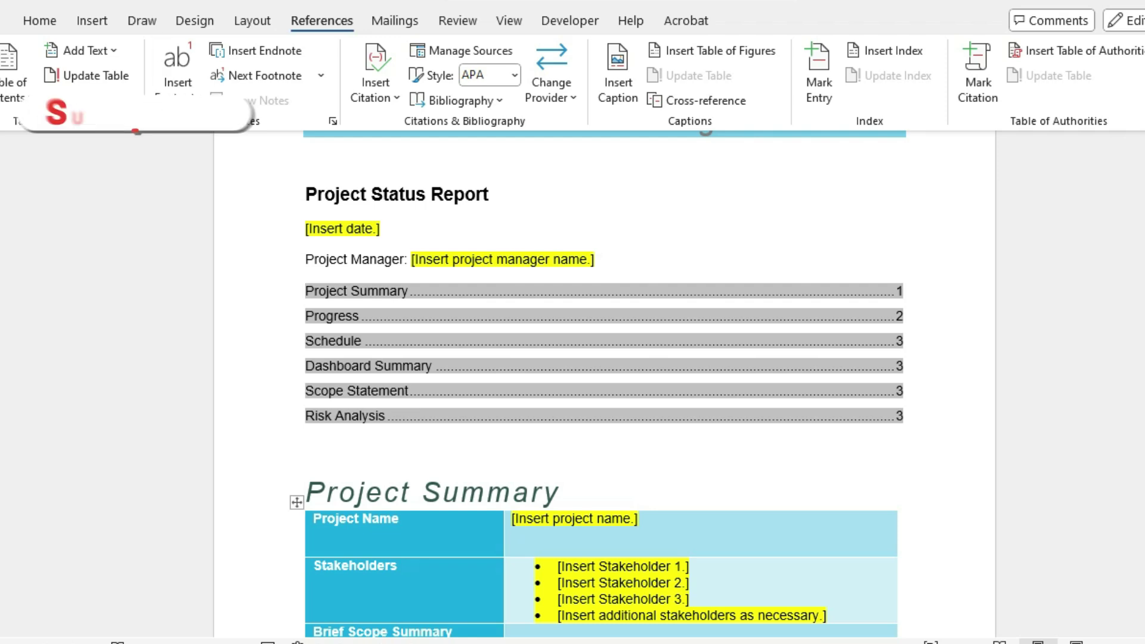
# Step: Check the MindTap instructions in Chrome, and set the spacing after the Project Manager paragraph to 24 pt in Word
pyautogui.press('alt')
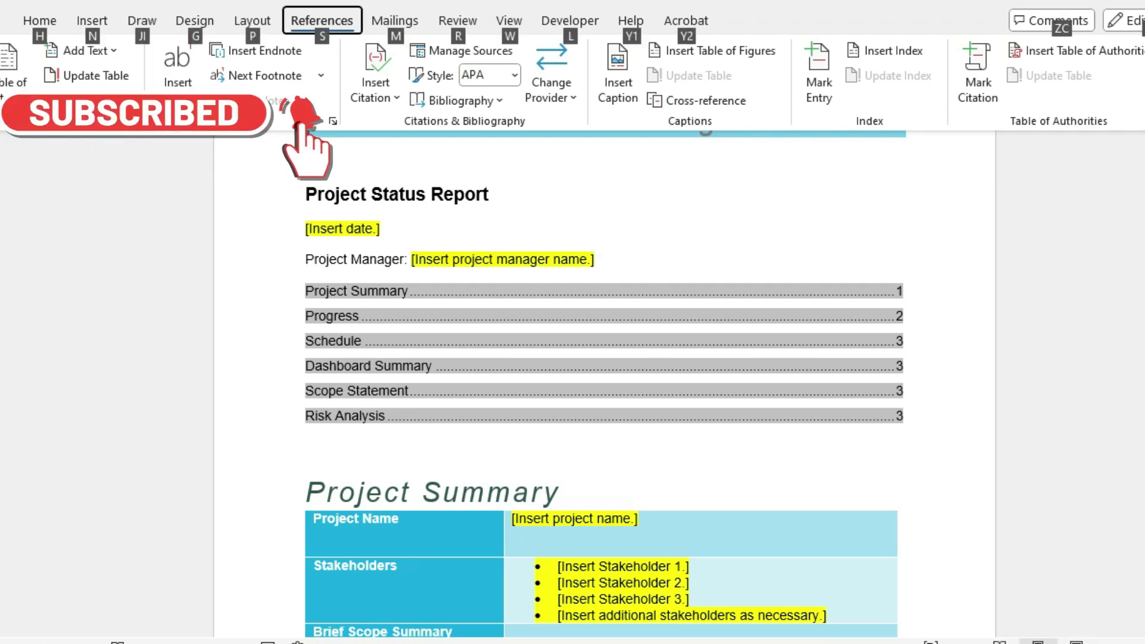
pyautogui.click(306, 259)
pyautogui.moveTo(306, 259); pyautogui.dragTo(549, 260)
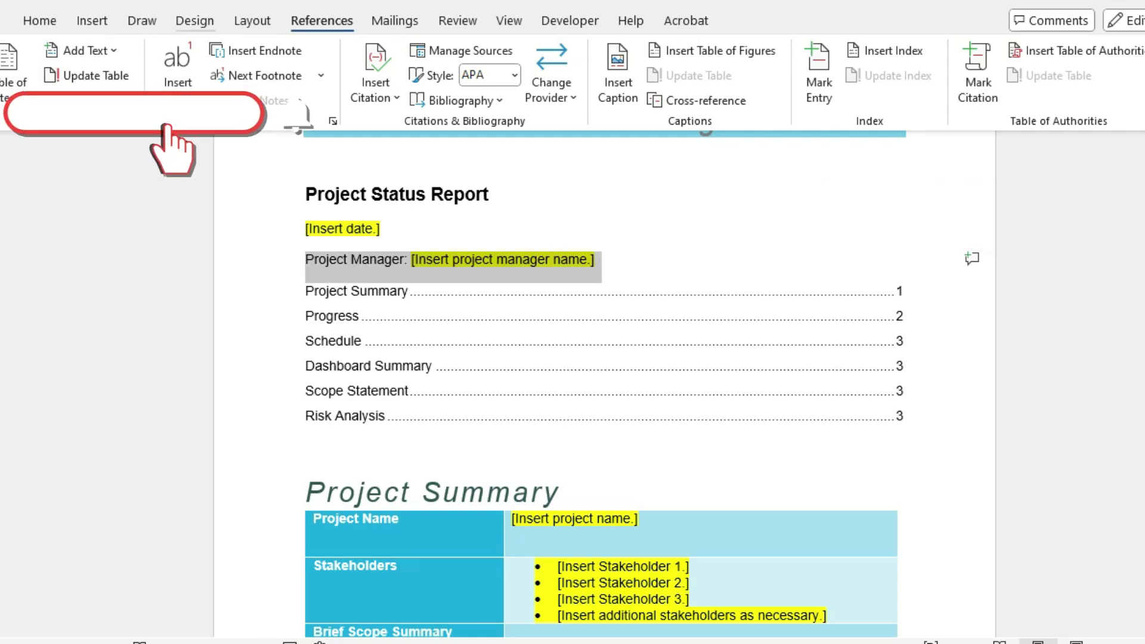
pyautogui.click(252, 20)
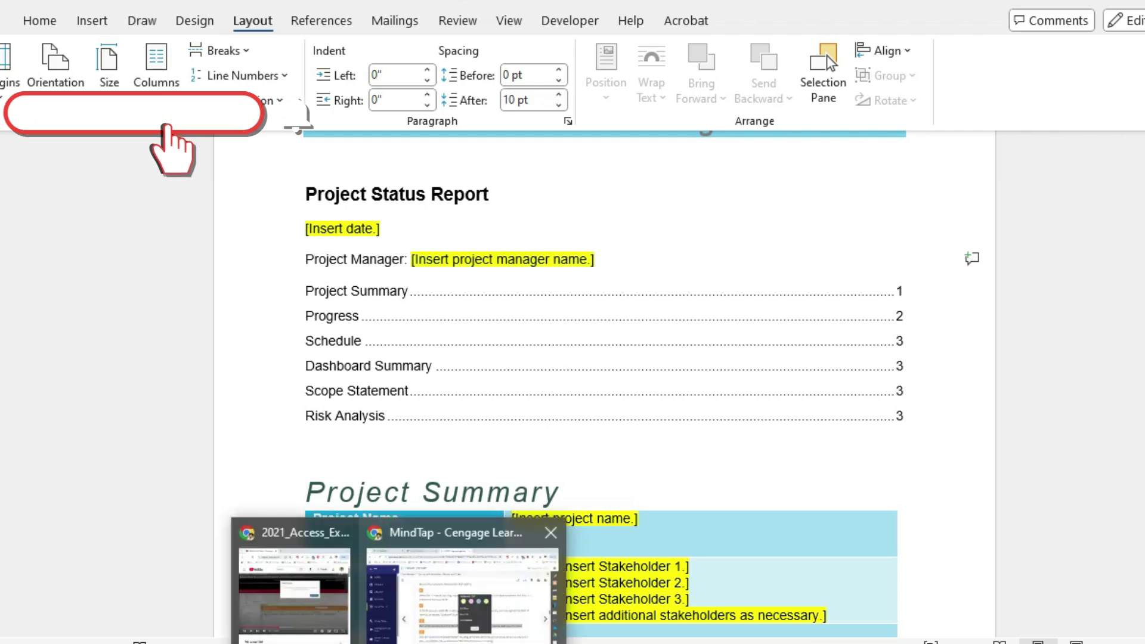
pyautogui.click(460, 592)
pyautogui.click(696, 506)
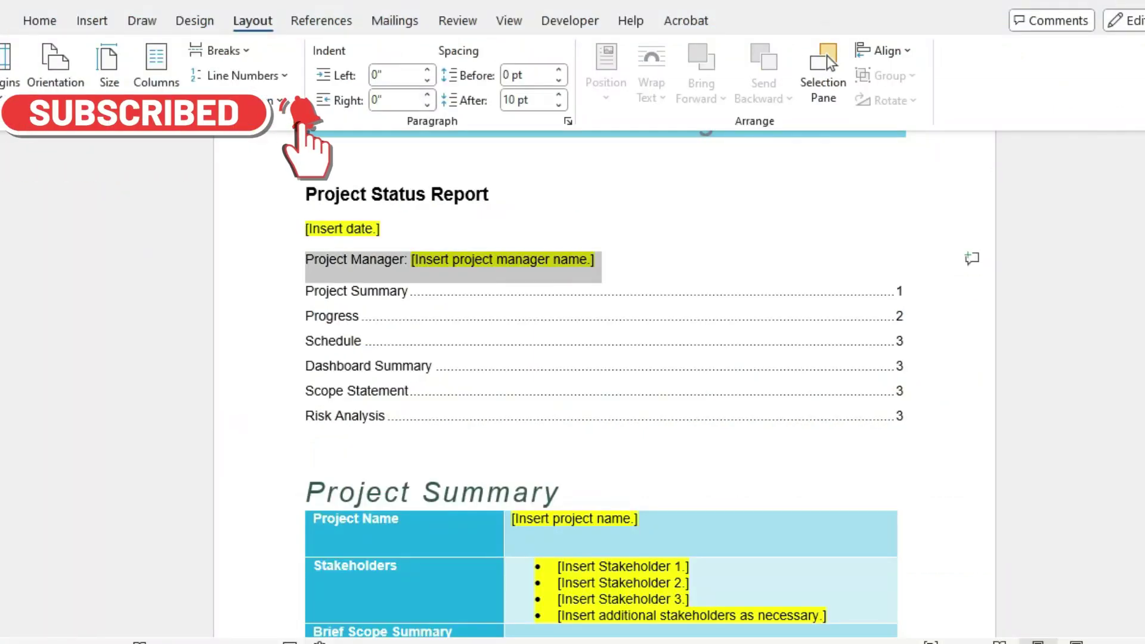
pyautogui.press('Up')
pyautogui.press('Up')
pyautogui.press('Up')
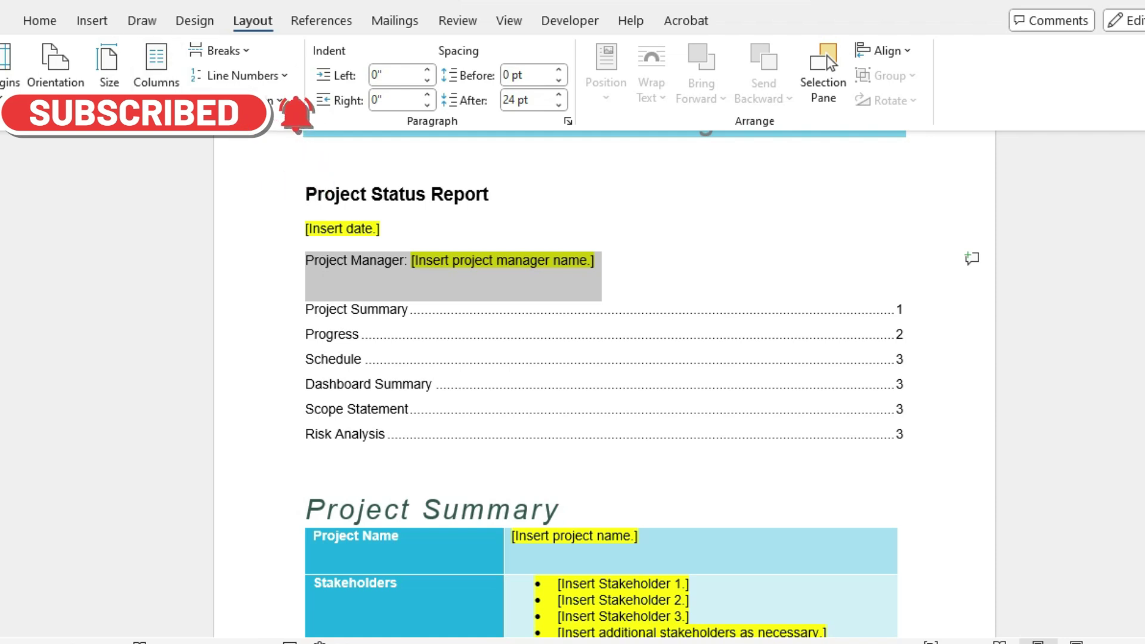
# Step: Check instruction 11 on the MindTap page in Chrome, and apply the Heading 1 style to the General Recommendations paragraph in Word
pyautogui.click(684, 643)
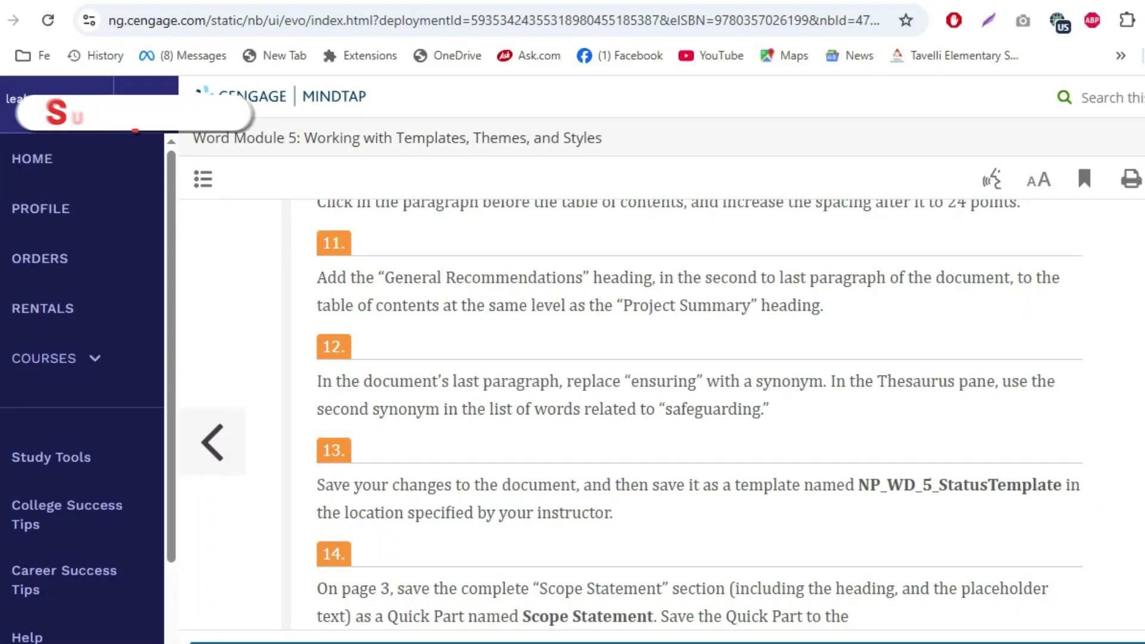
pyautogui.hotkey('alt', 'Tab')
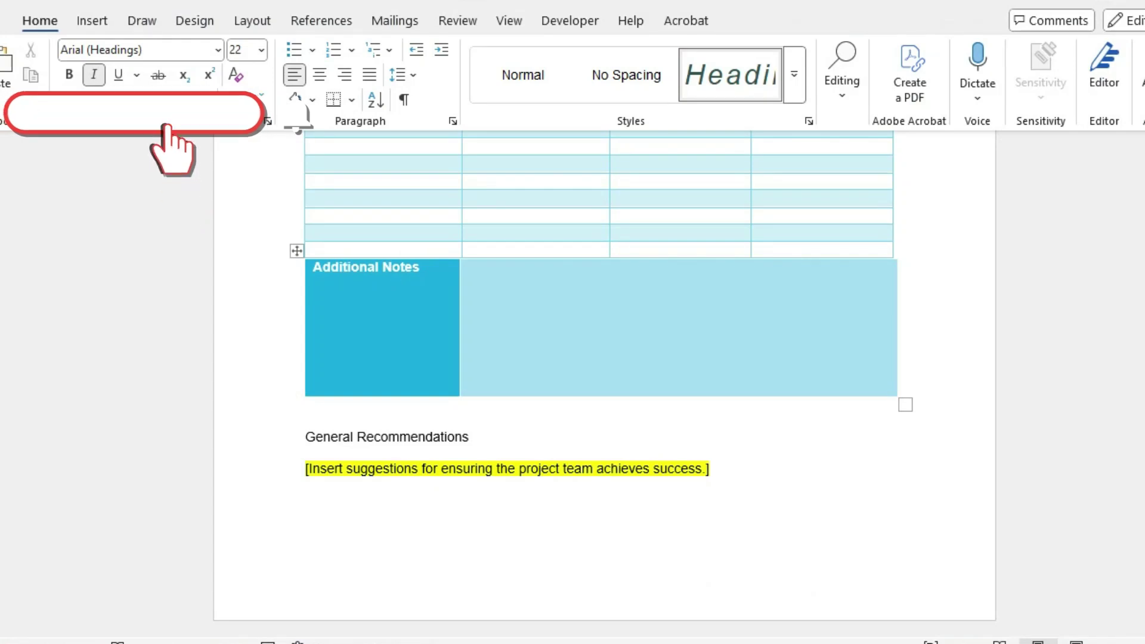
pyautogui.moveTo(305, 438); pyautogui.dragTo(476, 442)
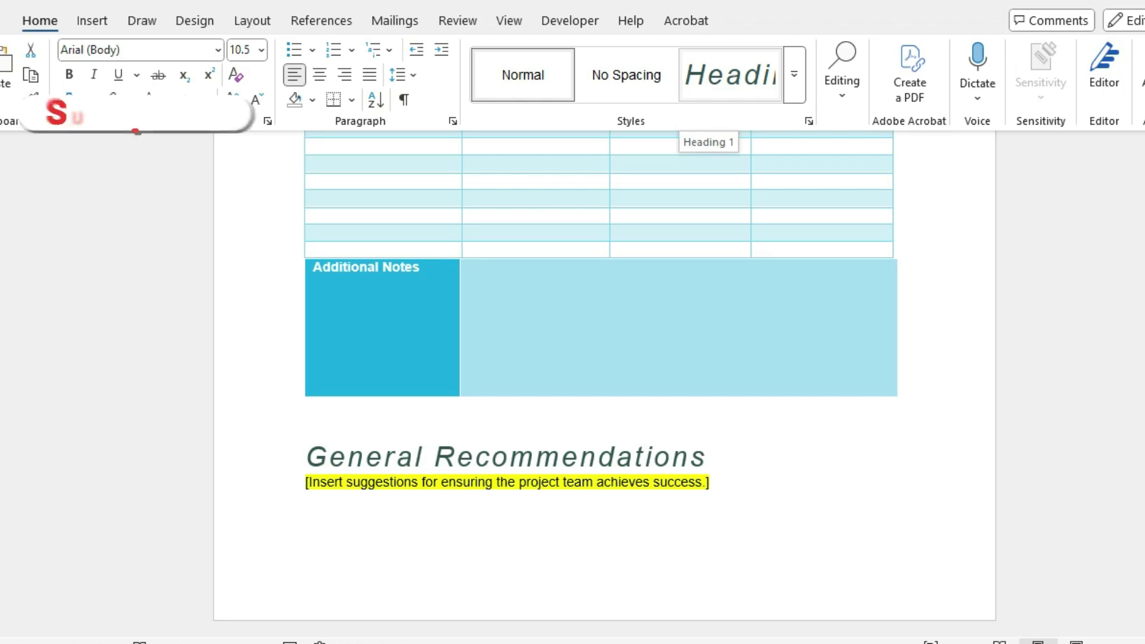
pyautogui.click(731, 75)
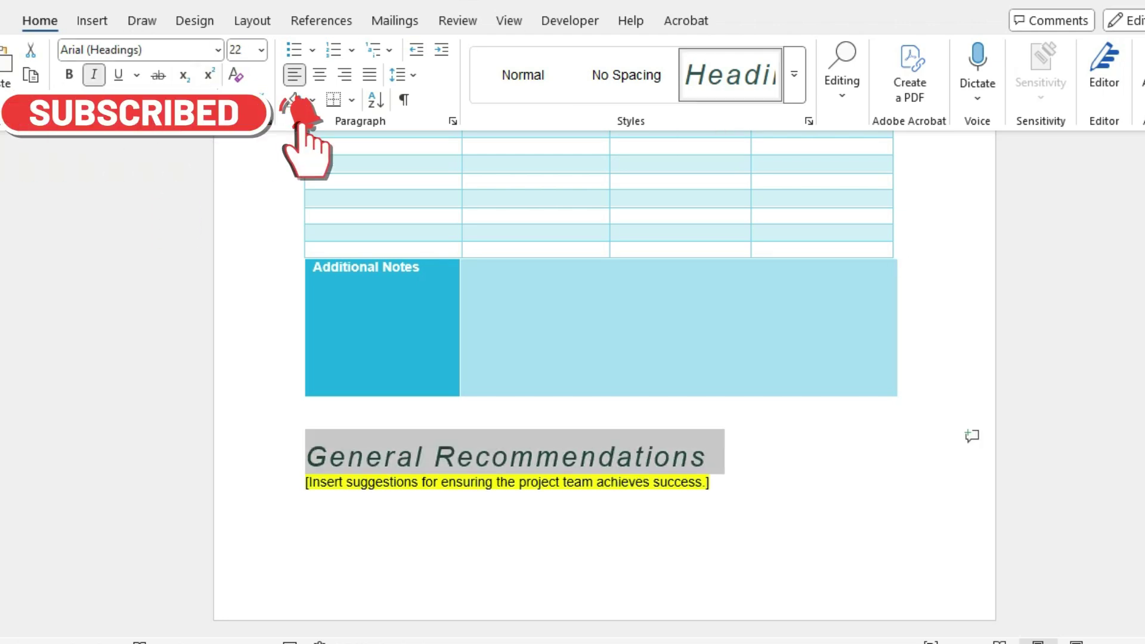
# Step: Update the entire table of contents on page 1 to include the General Recommendations heading
pyautogui.click(322, 21)
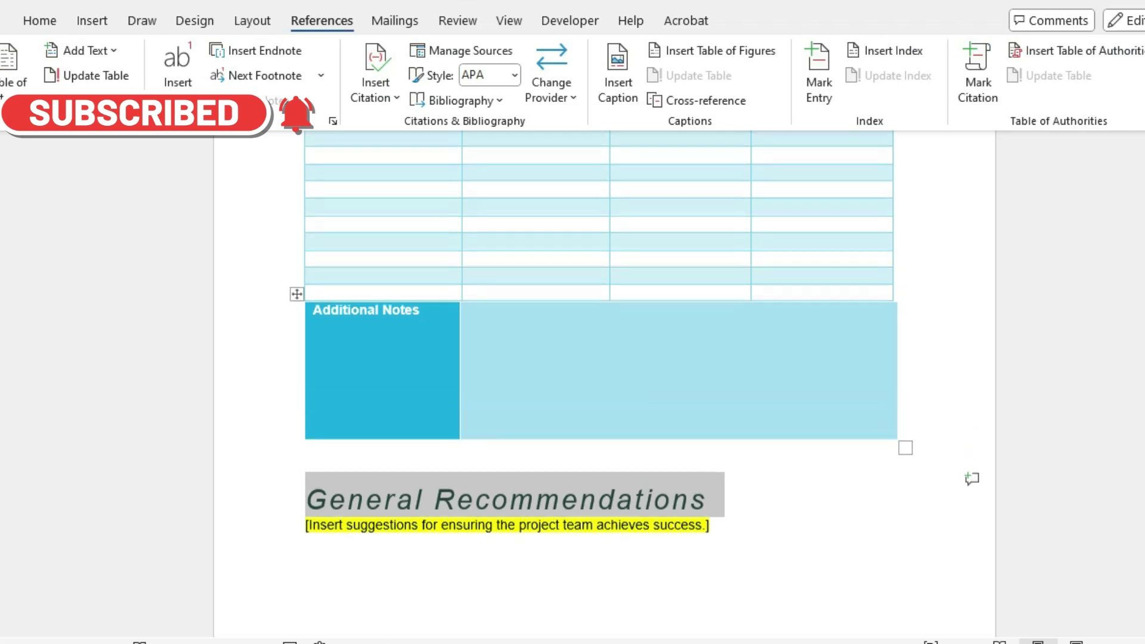
pyautogui.scroll(15, 602, 382)
pyautogui.scroll(15, 603, 382)
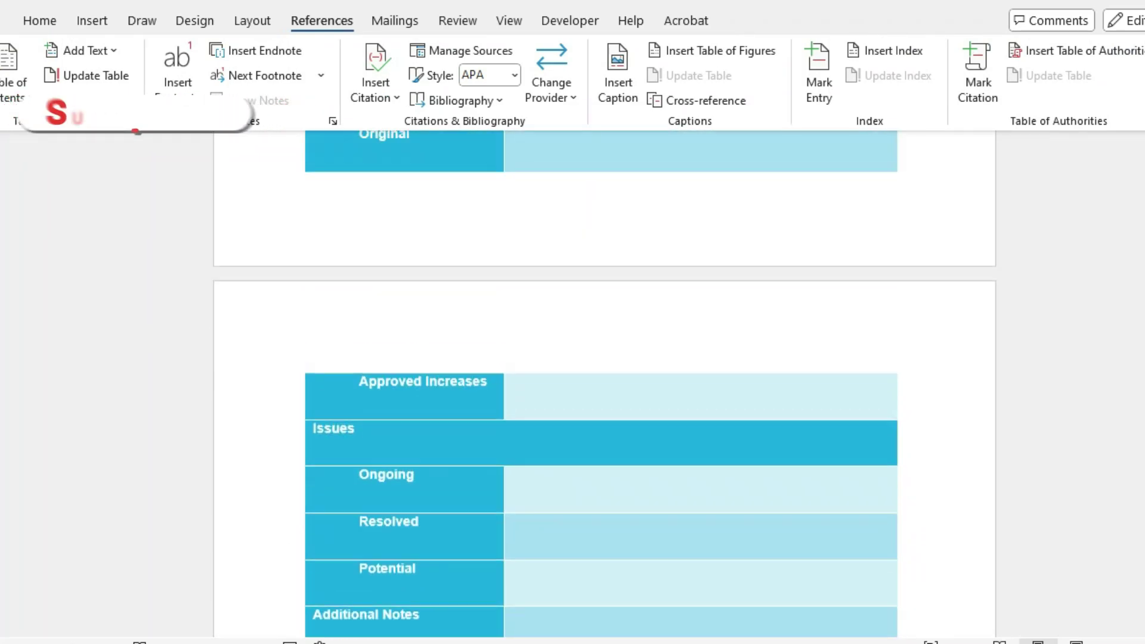
pyautogui.scroll(3, 358, 459)
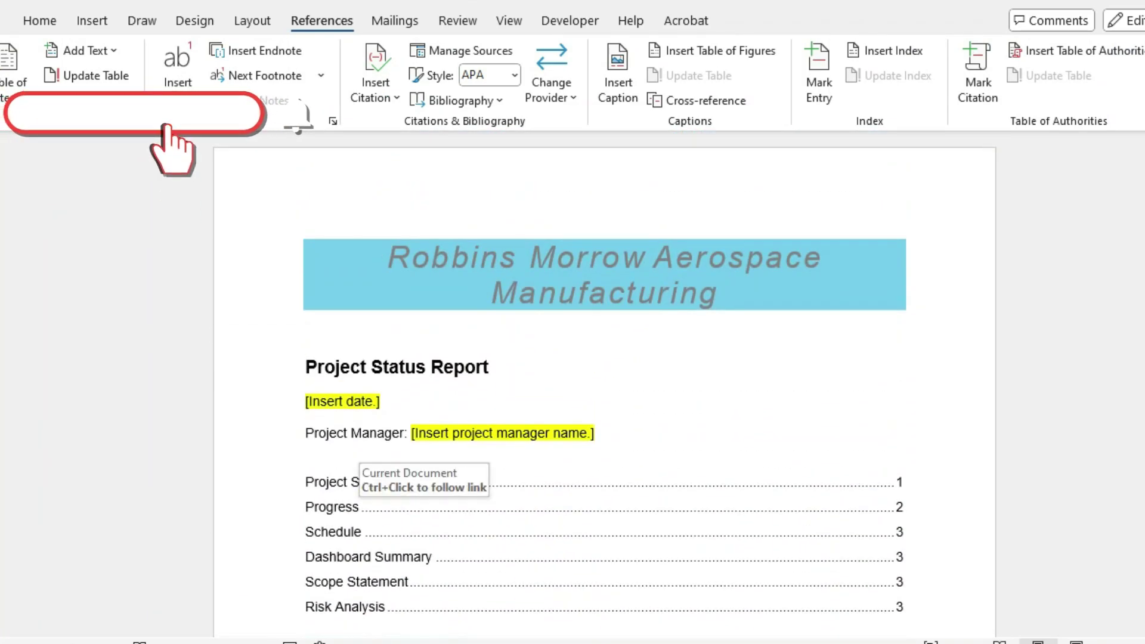
pyautogui.scroll(-1, 358, 459)
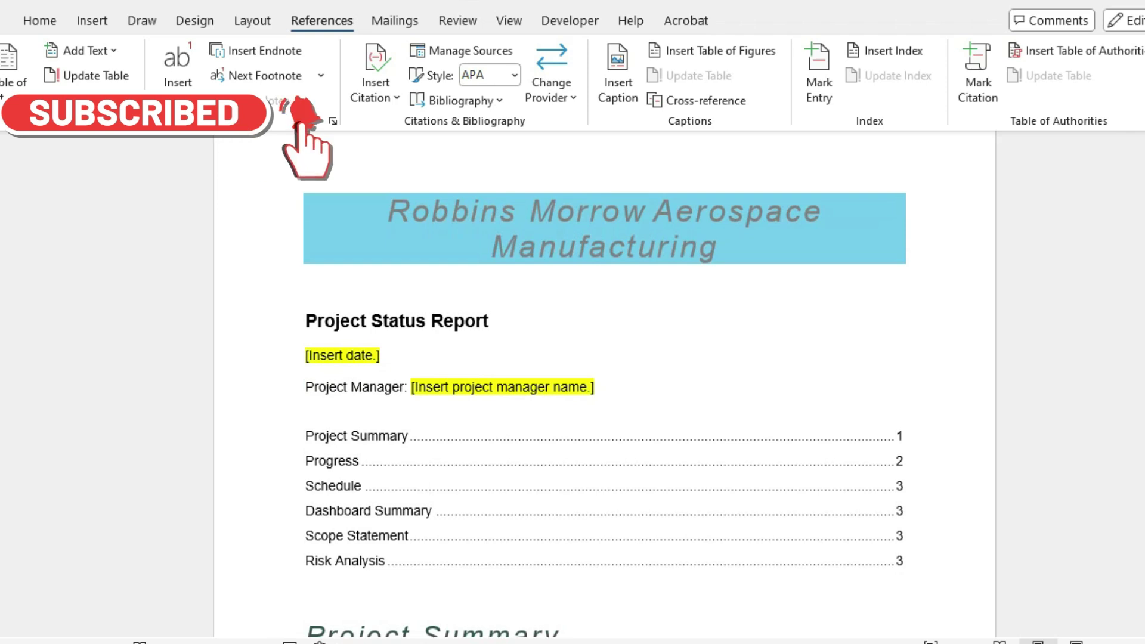
pyautogui.scroll(-1, 602, 393)
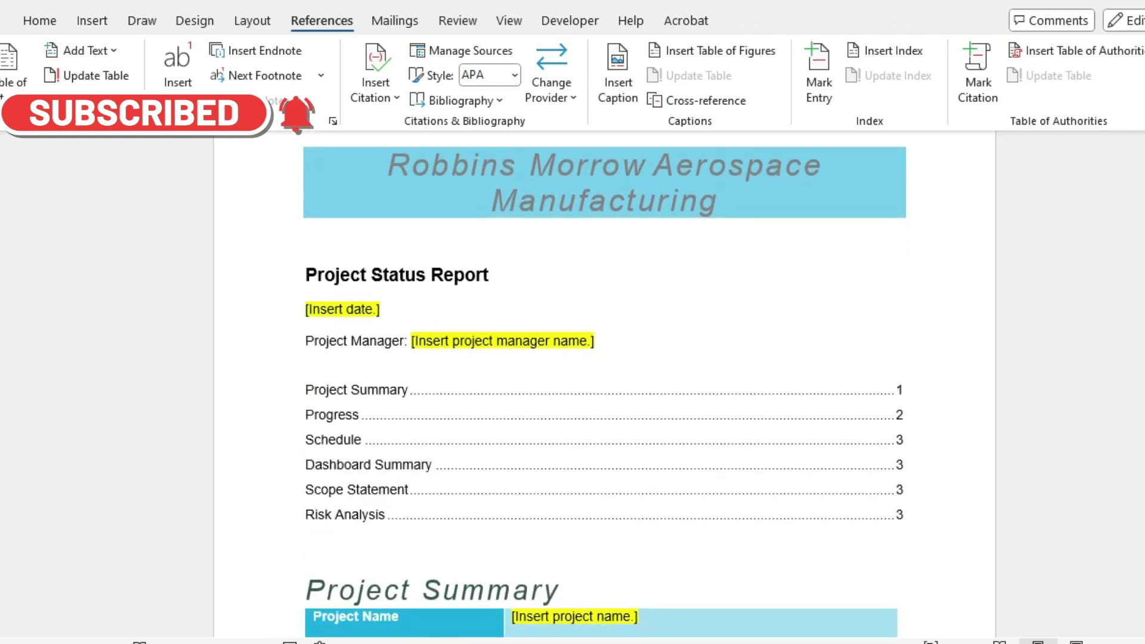
pyautogui.click(362, 440)
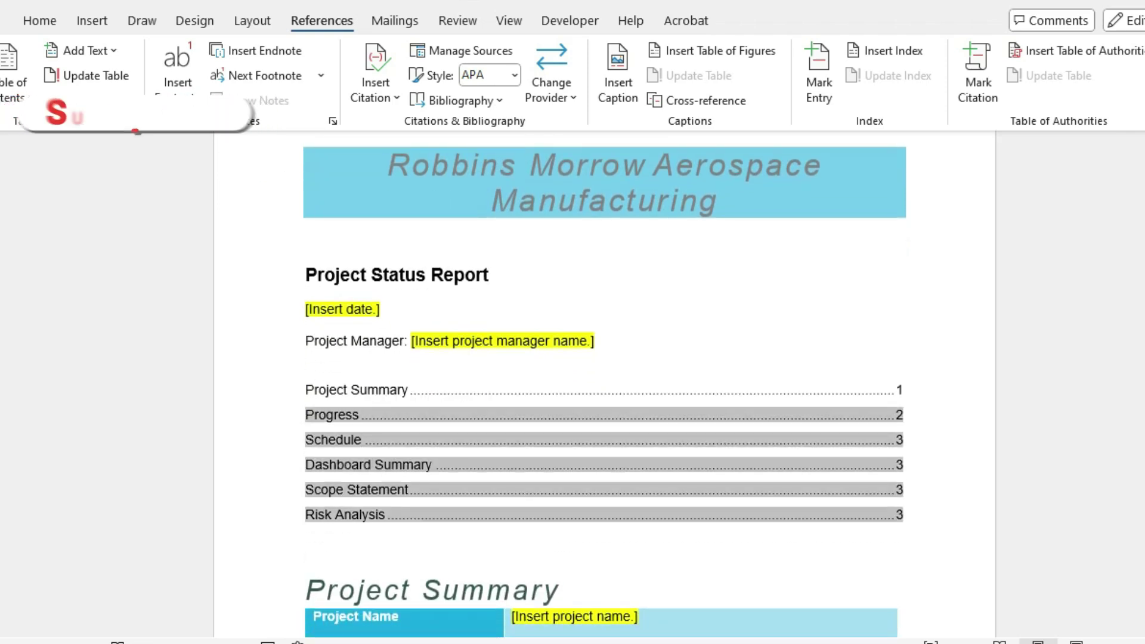
pyautogui.click(409, 490)
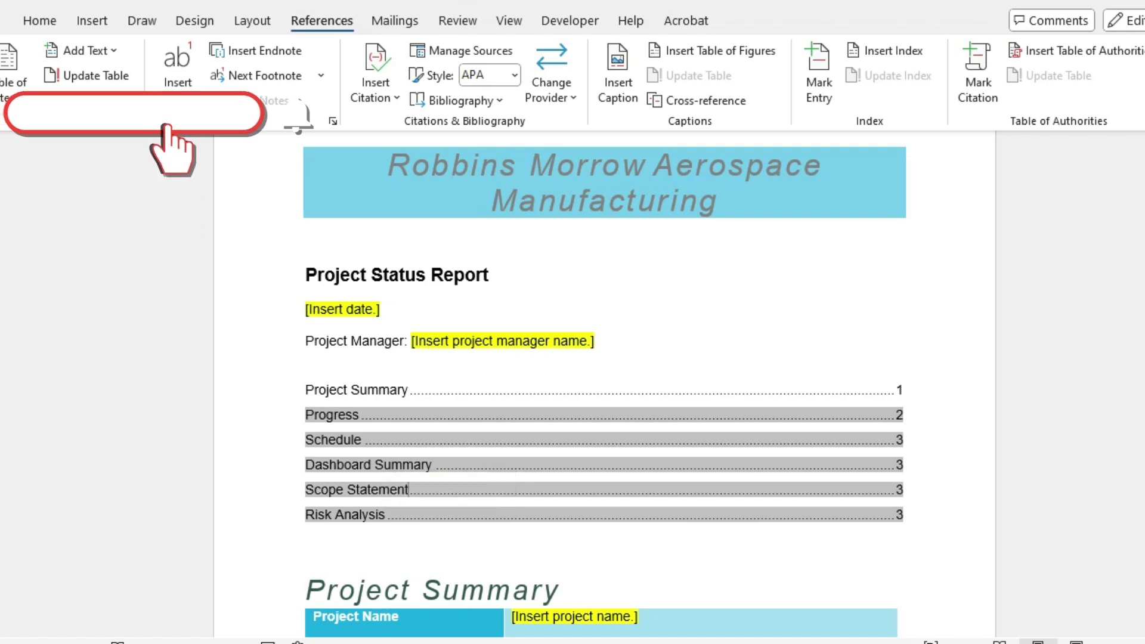
pyautogui.click(409, 390)
pyautogui.click(360, 415)
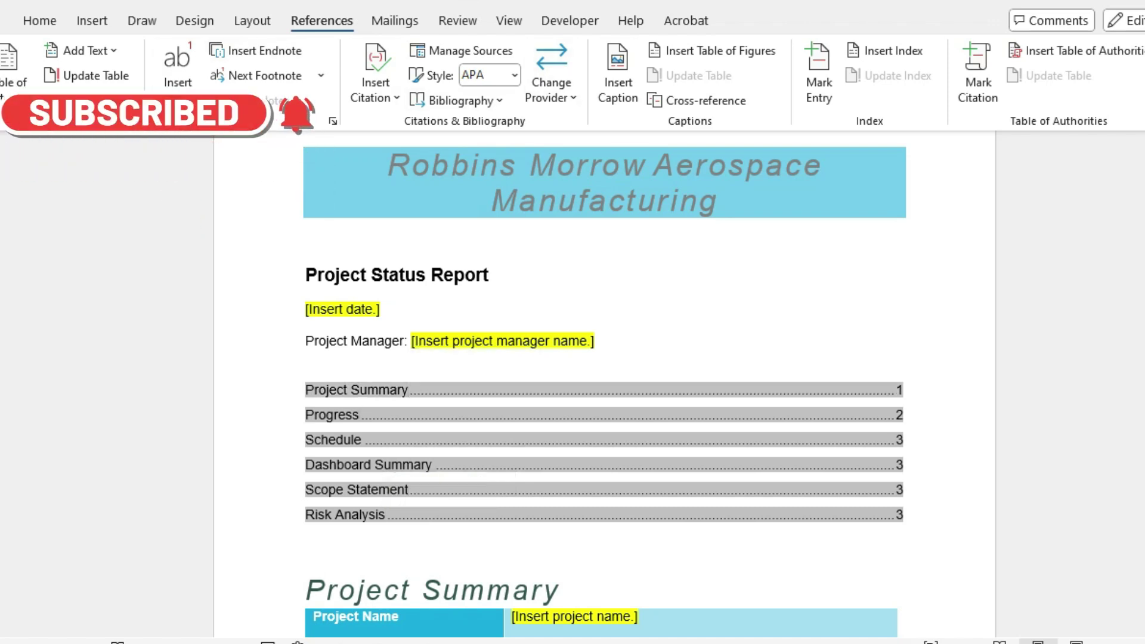
pyautogui.click(90, 76)
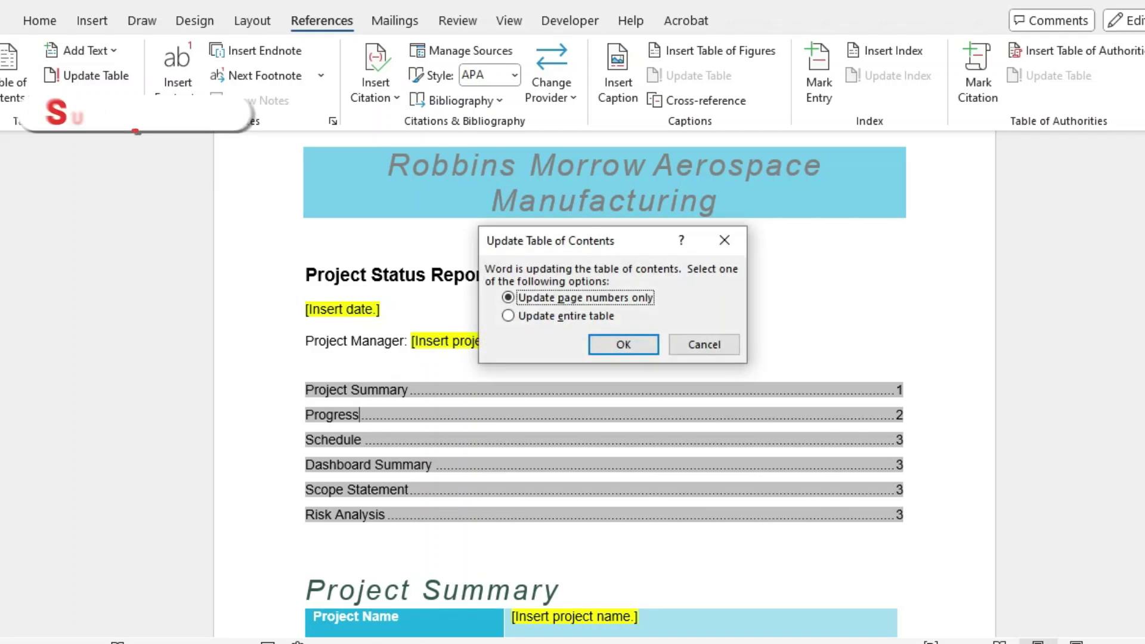
pyautogui.press('Down')
pyautogui.press('Tab')
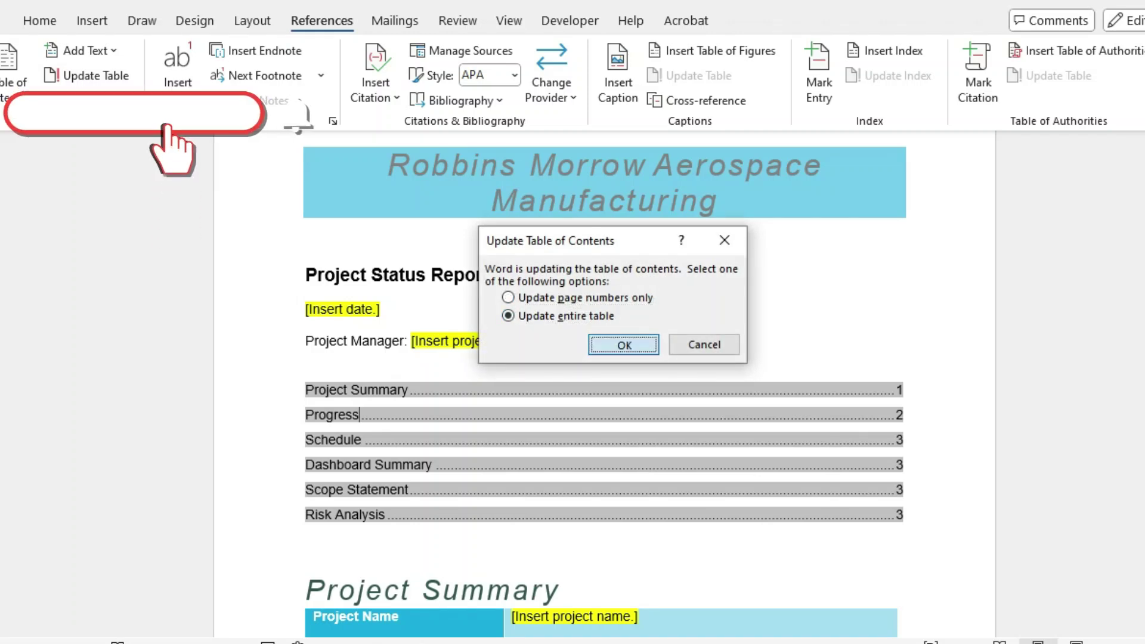
pyautogui.press('Return')
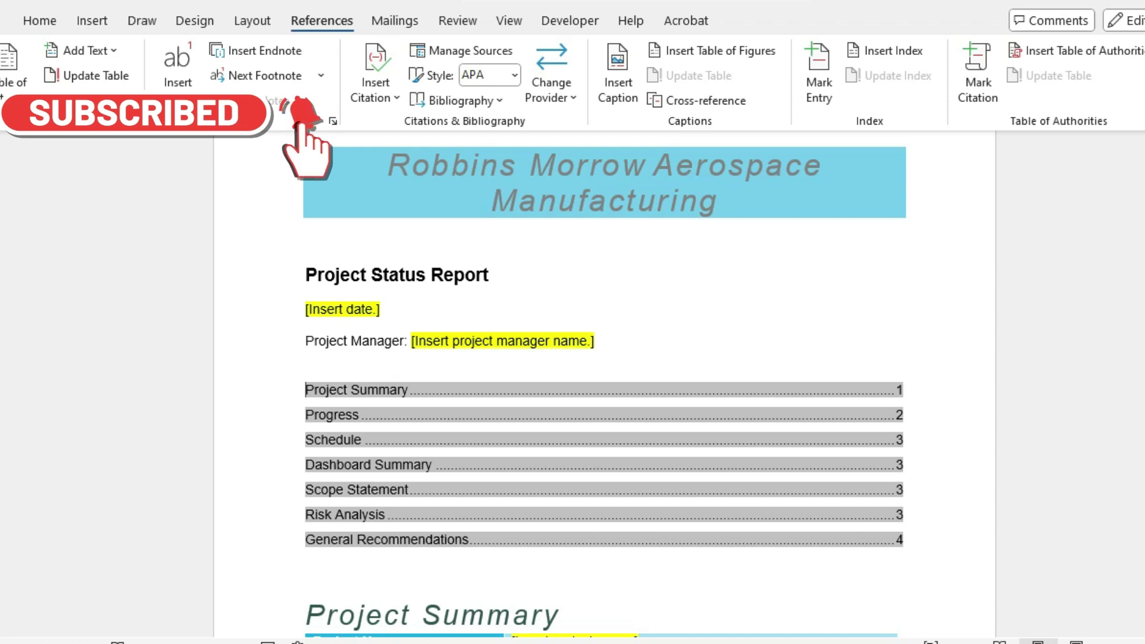
# Step: Replace "ensuring" in the last paragraph with the Thesaurus synonym "guaranteeing", checking instruction 12 in Chrome, and close the Thesaurus in Word
pyautogui.moveTo(681, 643)
pyautogui.press('alt')
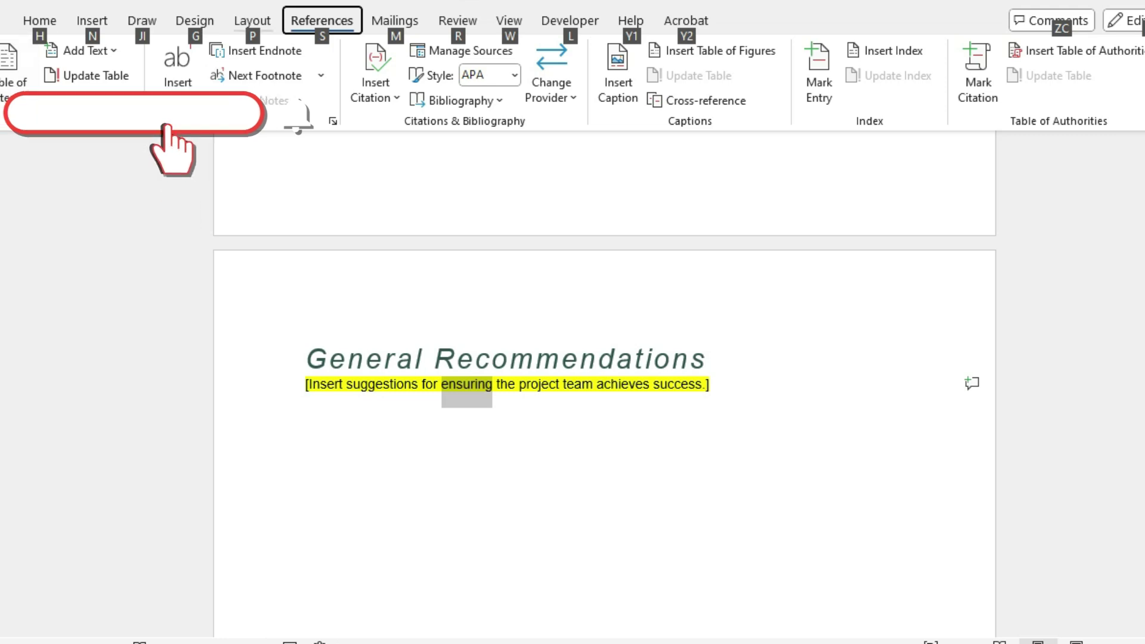
pyautogui.press('r')
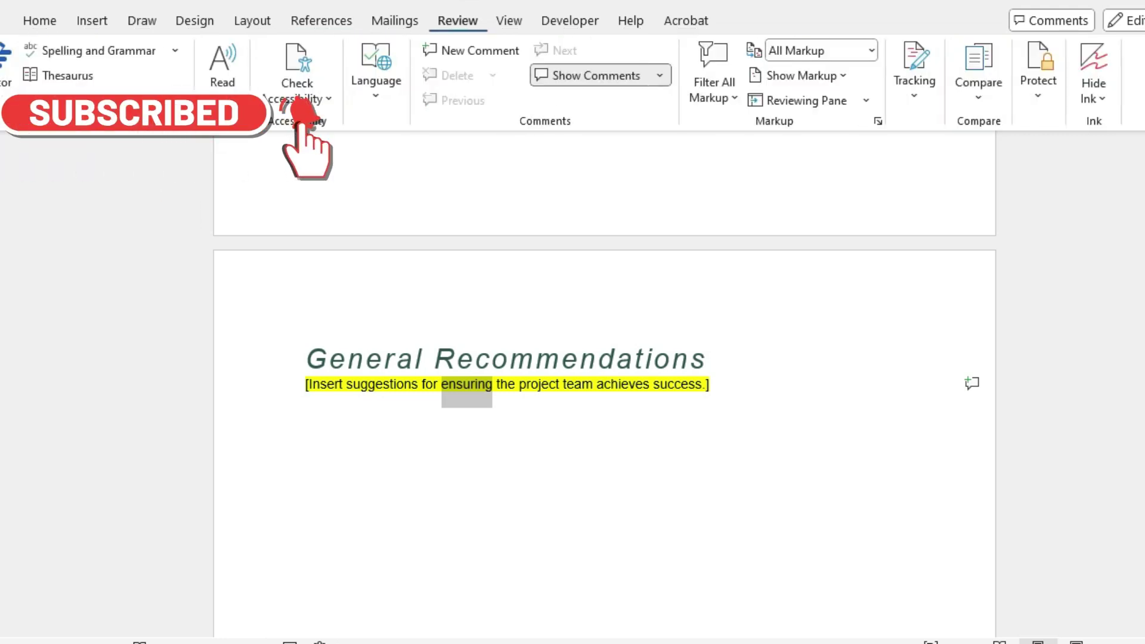
pyautogui.hotkey('shift', 'F7')
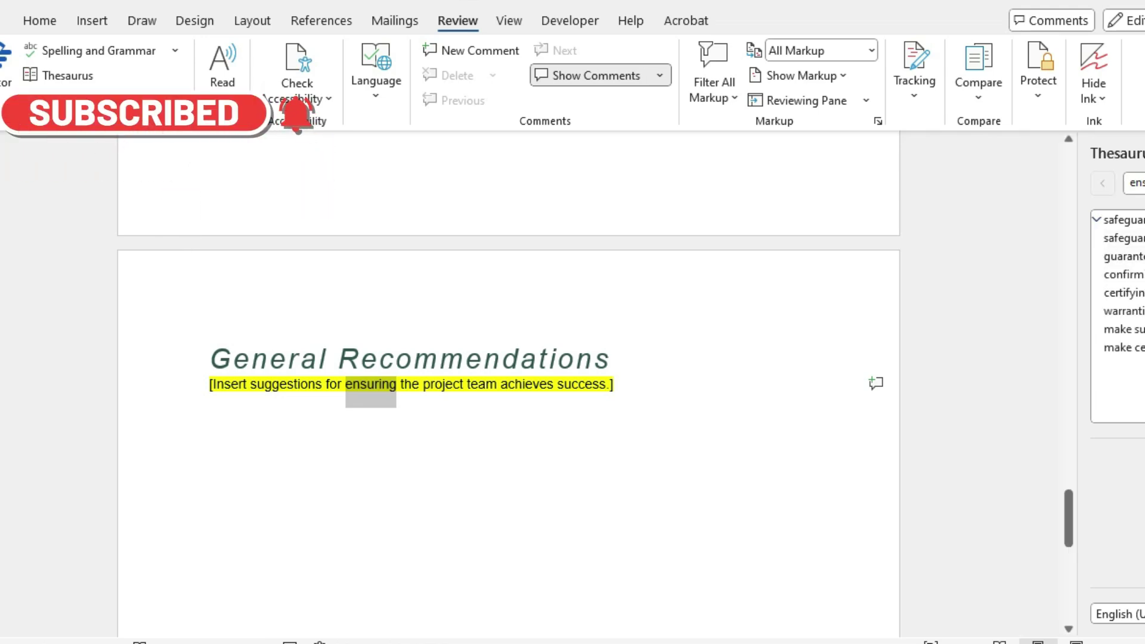
pyautogui.moveTo(399, 642)
pyautogui.click(463, 587)
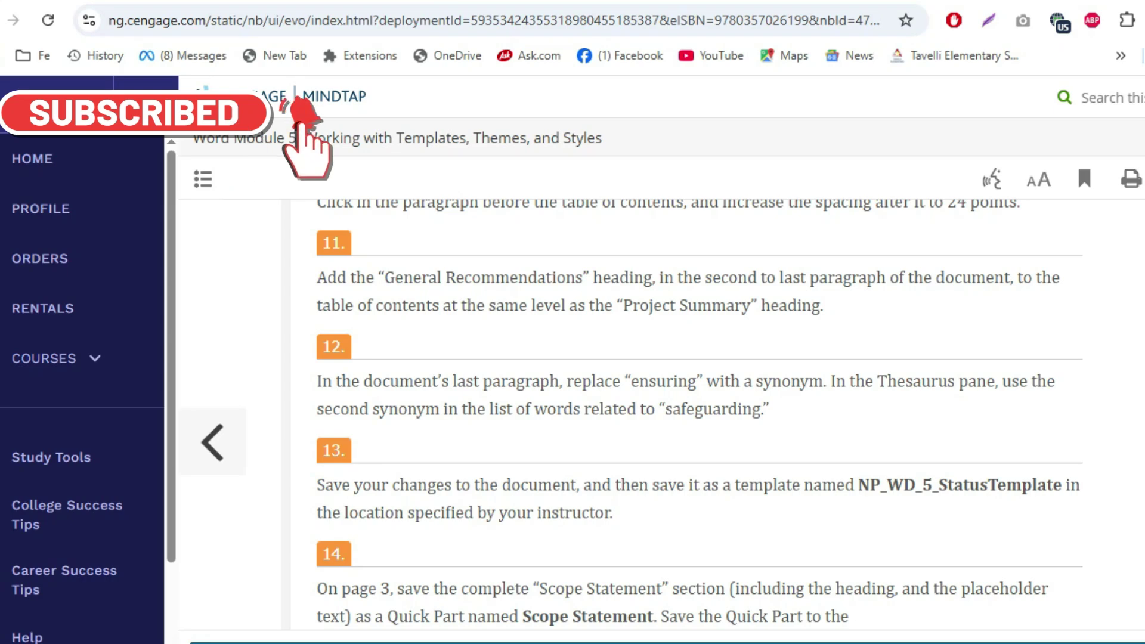
pyautogui.click(682, 643)
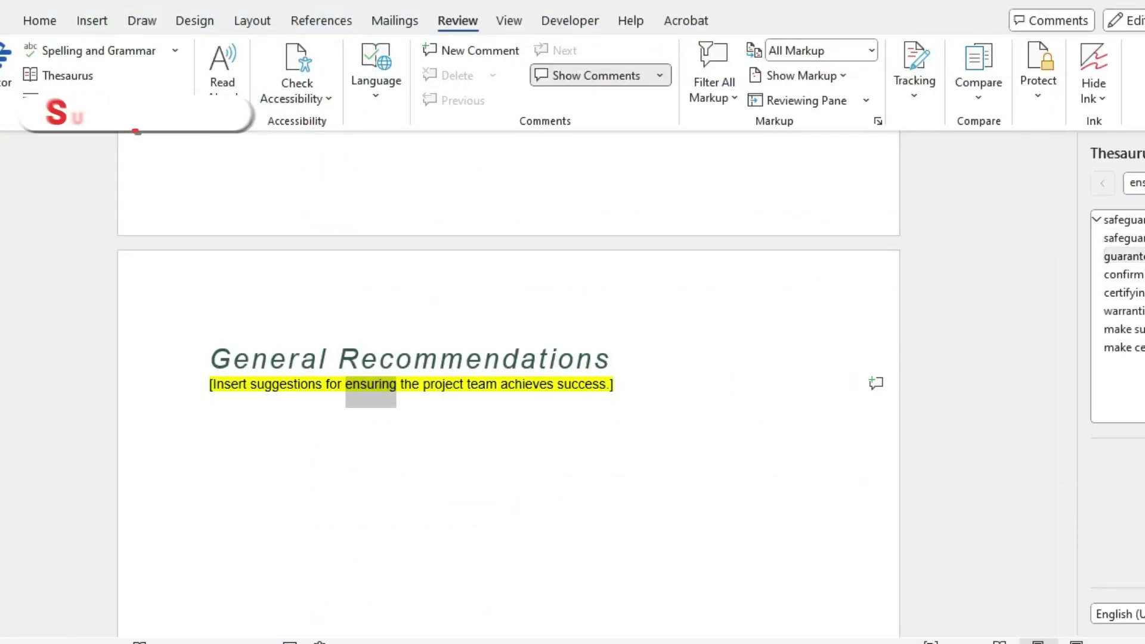
pyautogui.click(1142, 258)
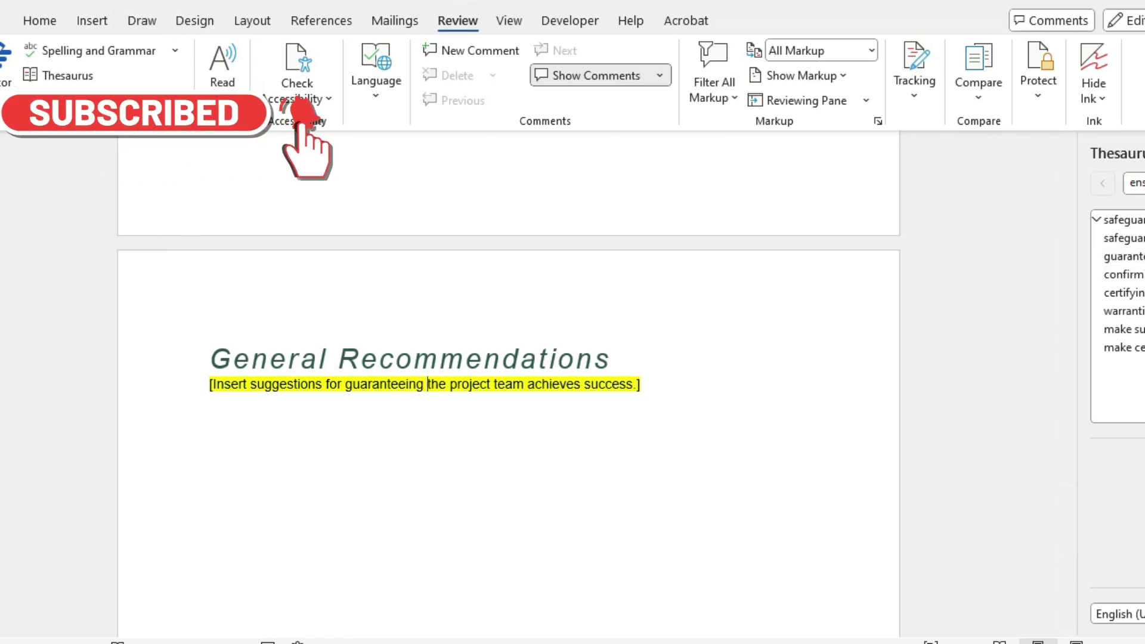
pyautogui.click(1142, 153)
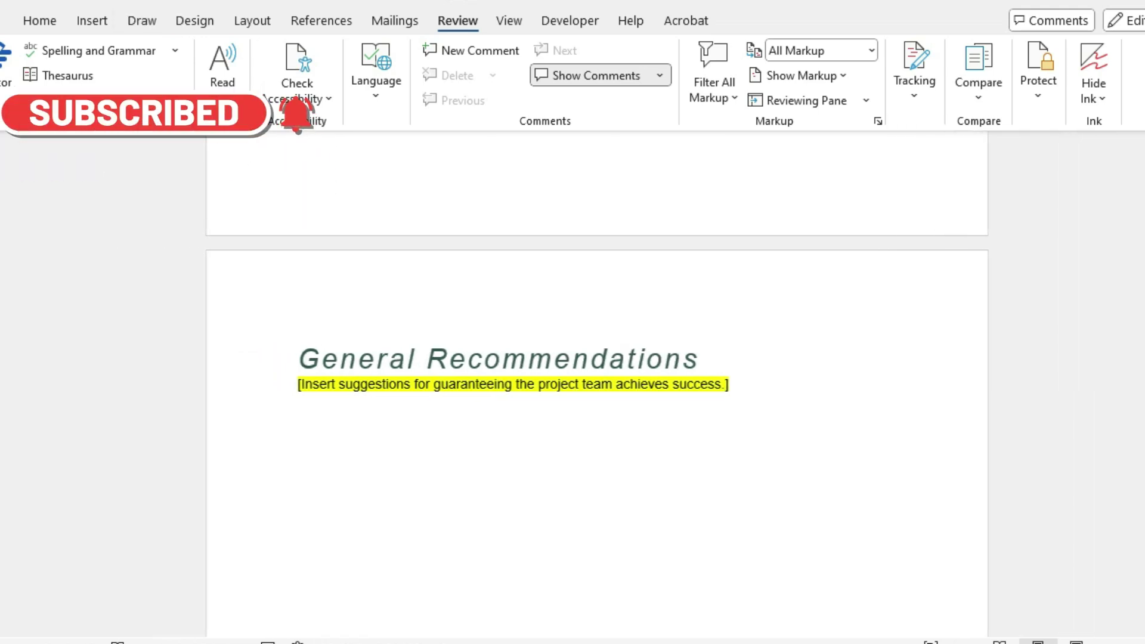
# Step: Check instruction 13 on the MindTap page in Chrome, and prepare to save the Word file as NP_WD_5_StatusTemplate in Word Template (*.dotx) format
pyautogui.moveTo(401, 641)
pyautogui.click(465, 575)
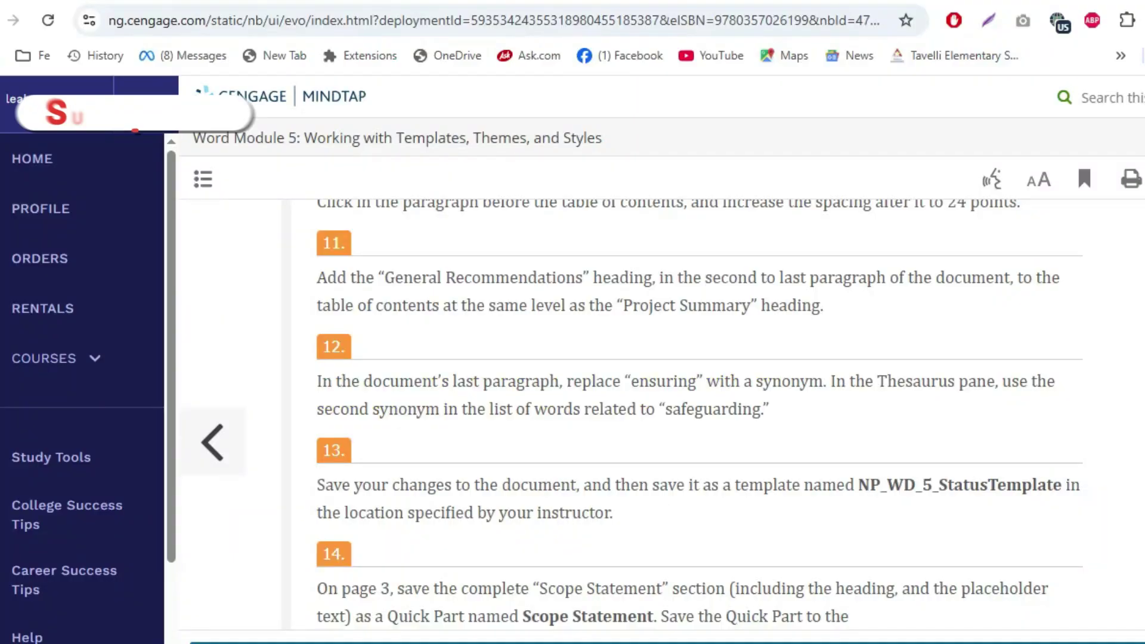
pyautogui.scroll(-2, 656, 418)
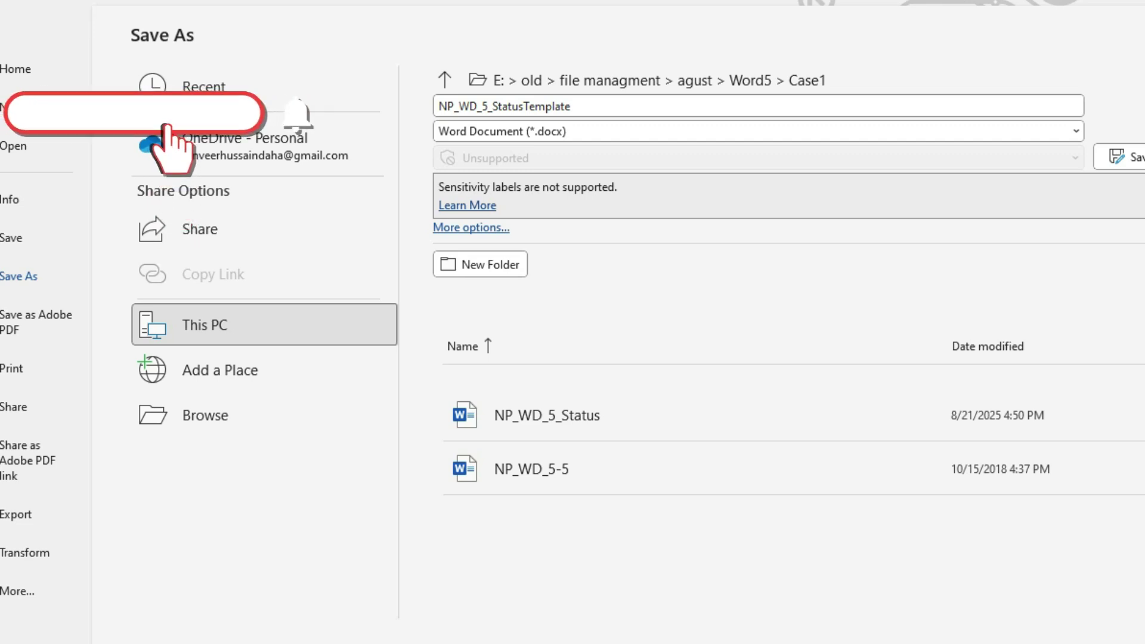
pyautogui.click(1075, 131)
pyautogui.click(1076, 131)
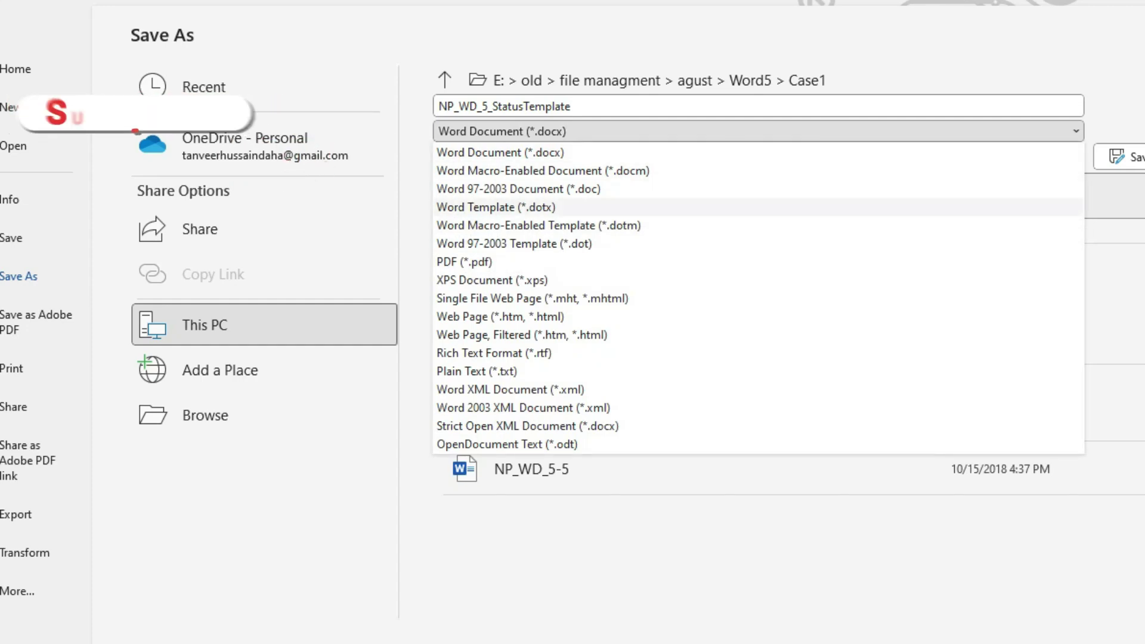
pyautogui.click(496, 208)
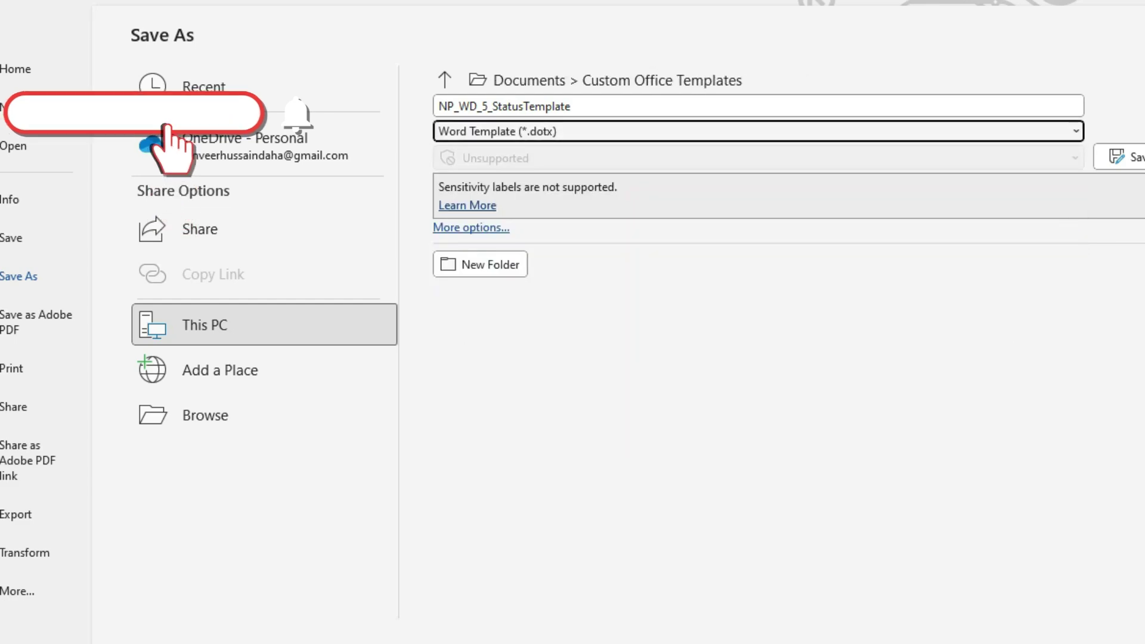
# Step: Recheck the save location instruction in Chrome, and save the NP_WD_5_StatusTemplate template from Word in the Case1 folder inside Word5
pyautogui.click(397, 643)
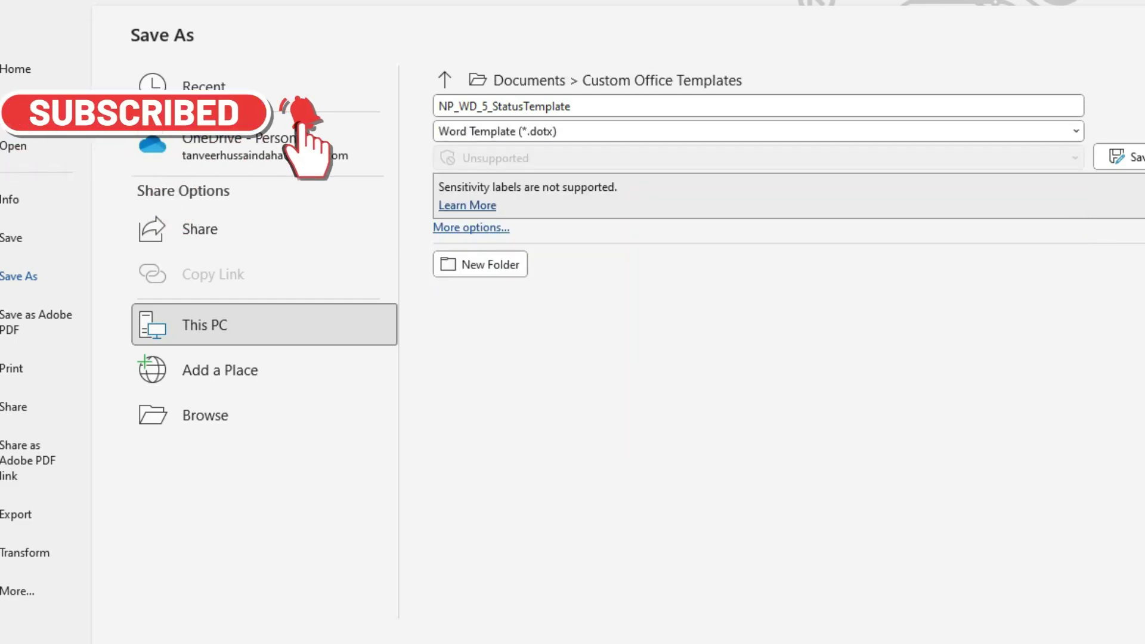
pyautogui.click(464, 603)
pyautogui.hotkey('ctrl', 'c')
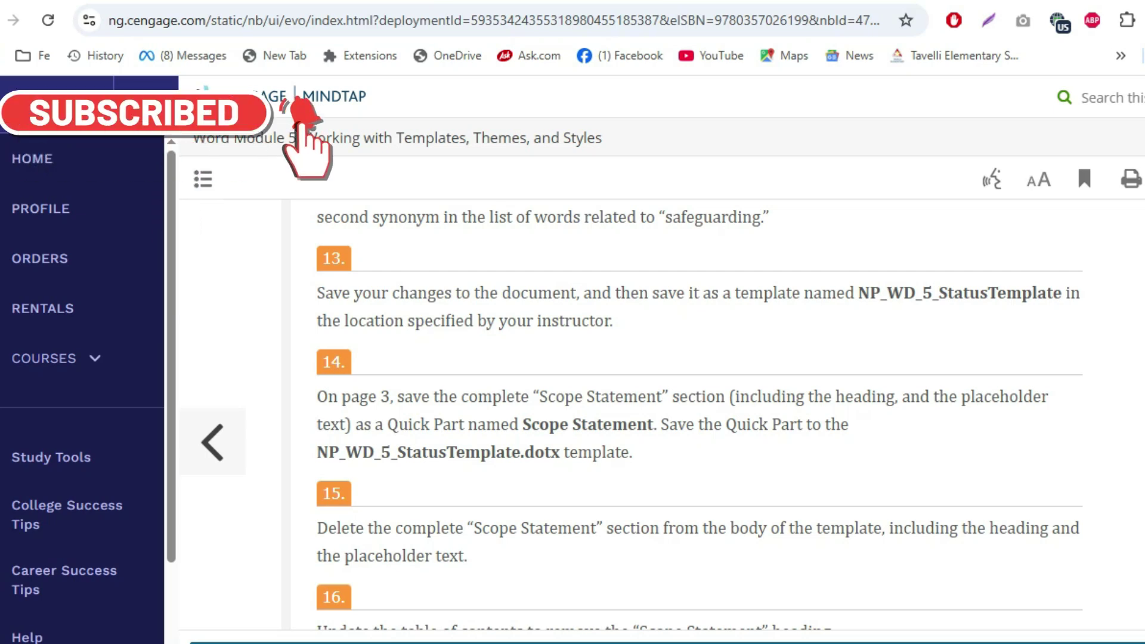
pyautogui.click(683, 643)
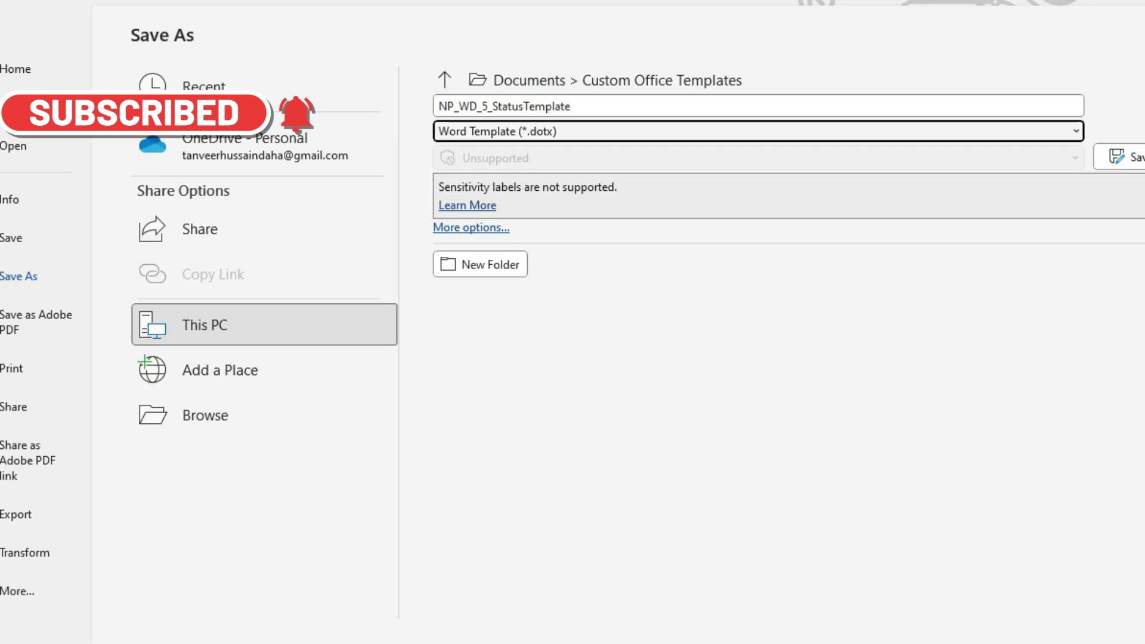
pyautogui.click(205, 415)
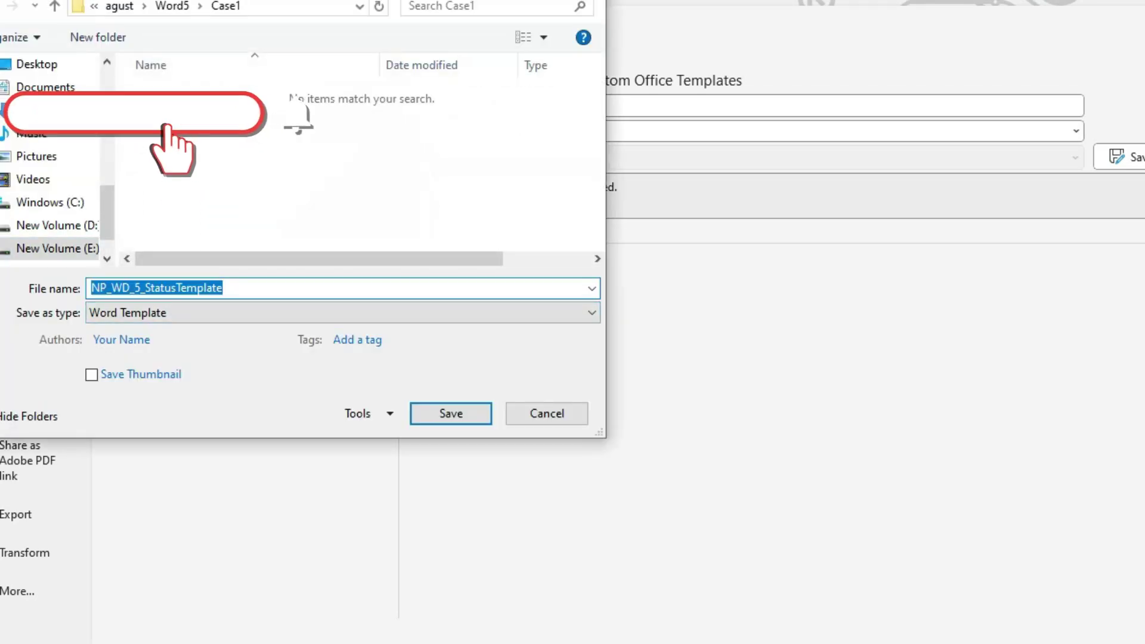
pyautogui.click(54, 6)
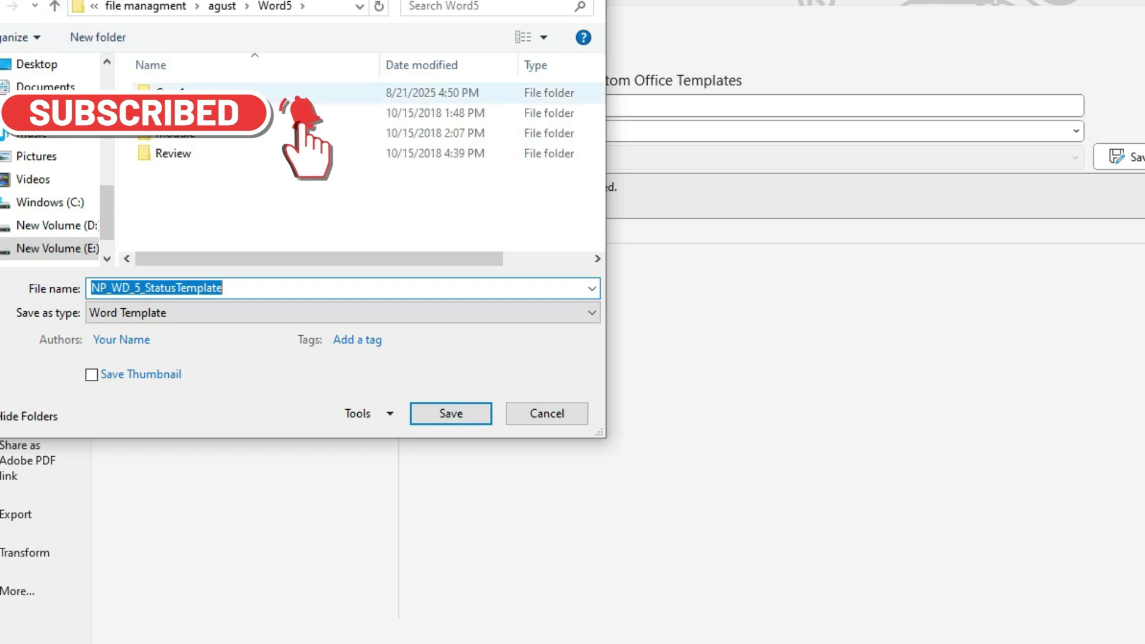
pyautogui.doubleClick(179, 95)
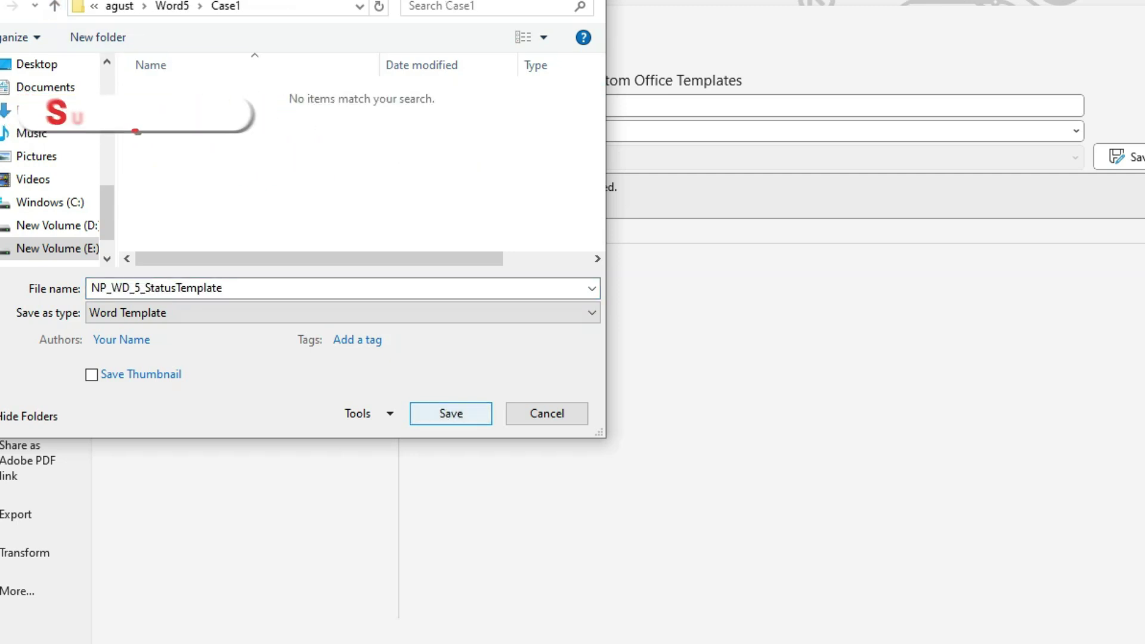
pyautogui.press('Return')
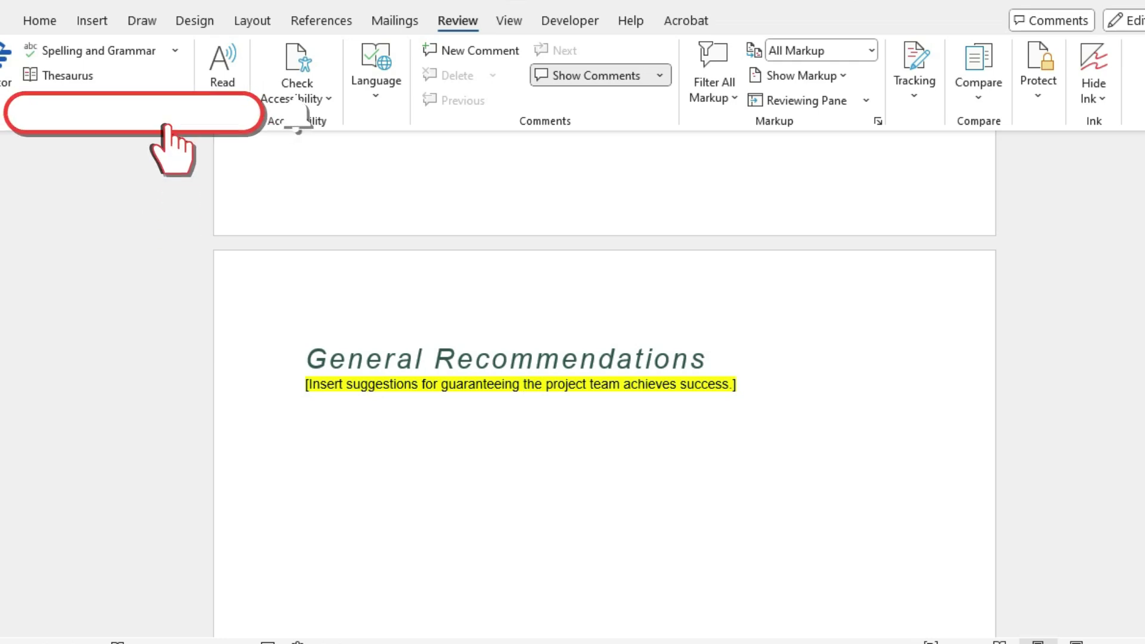
# Step: Check instruction 14 on the MindTap page in Chrome, and open the Quick Parts options for the whole Scope Statement section in Word
pyautogui.moveTo(398, 643)
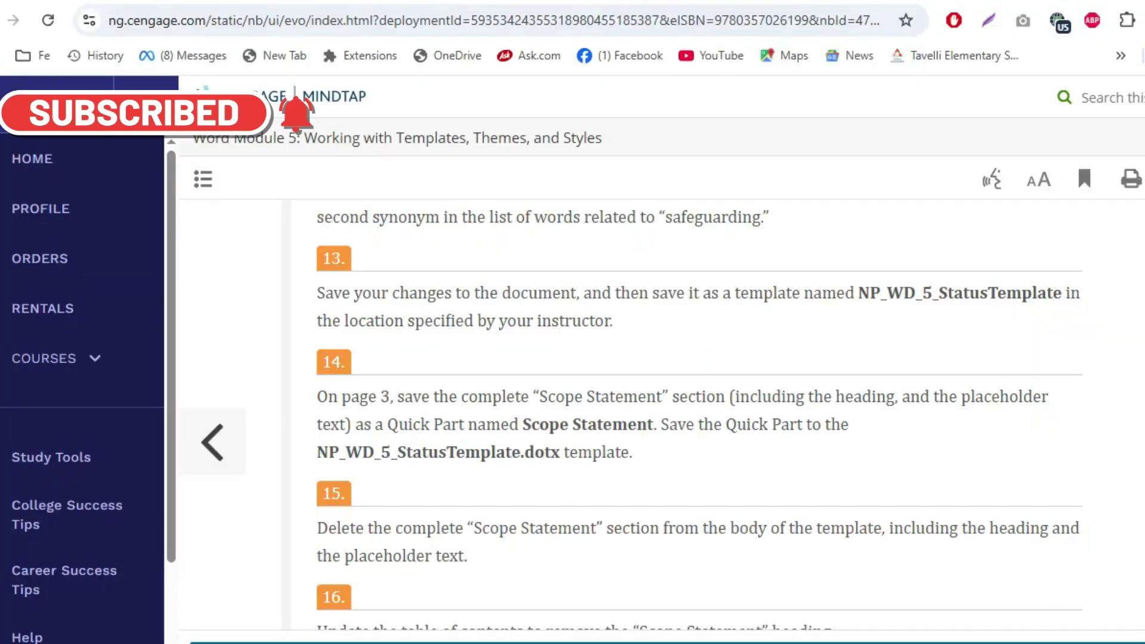
pyautogui.click(463, 591)
pyautogui.click(1030, 643)
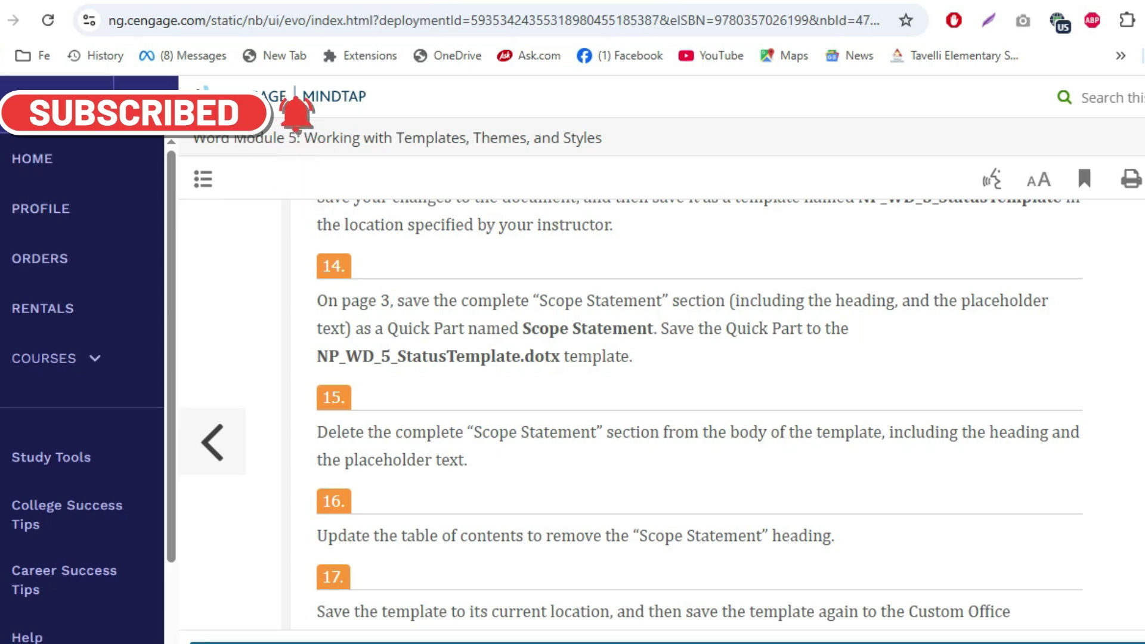
pyautogui.moveTo(523, 329); pyautogui.dragTo(653, 328)
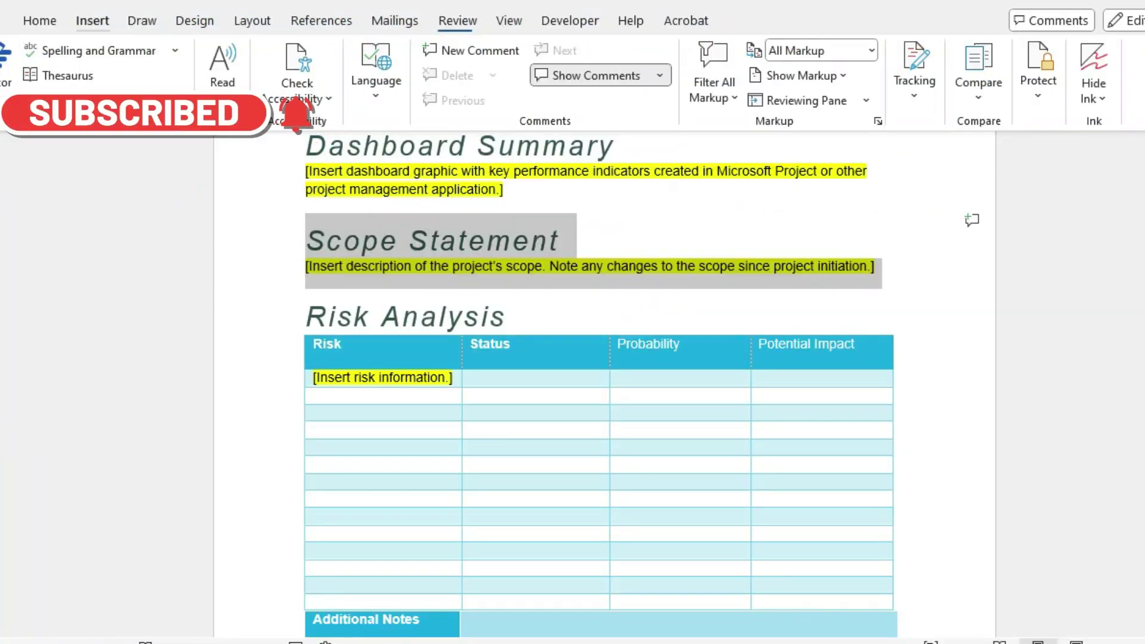
pyautogui.click(92, 21)
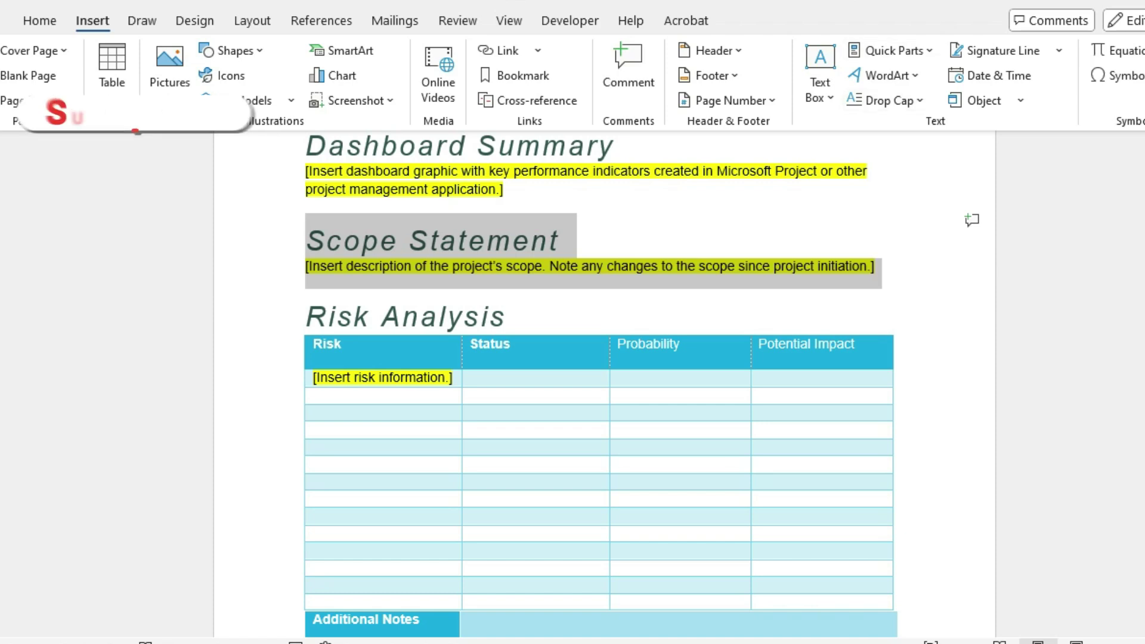
pyautogui.click(890, 50)
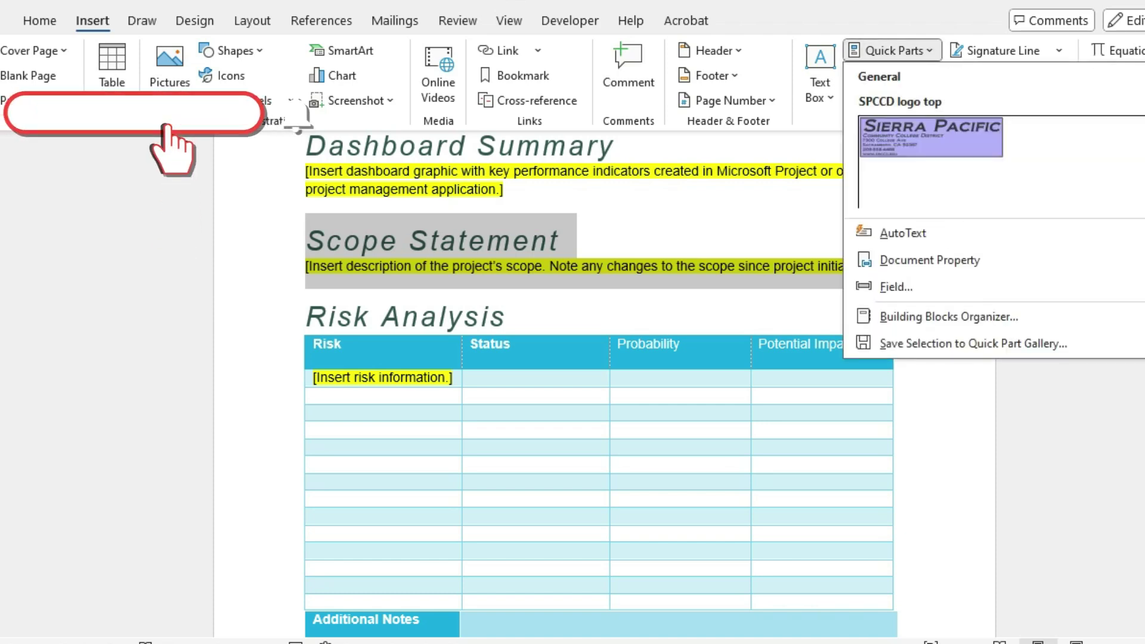